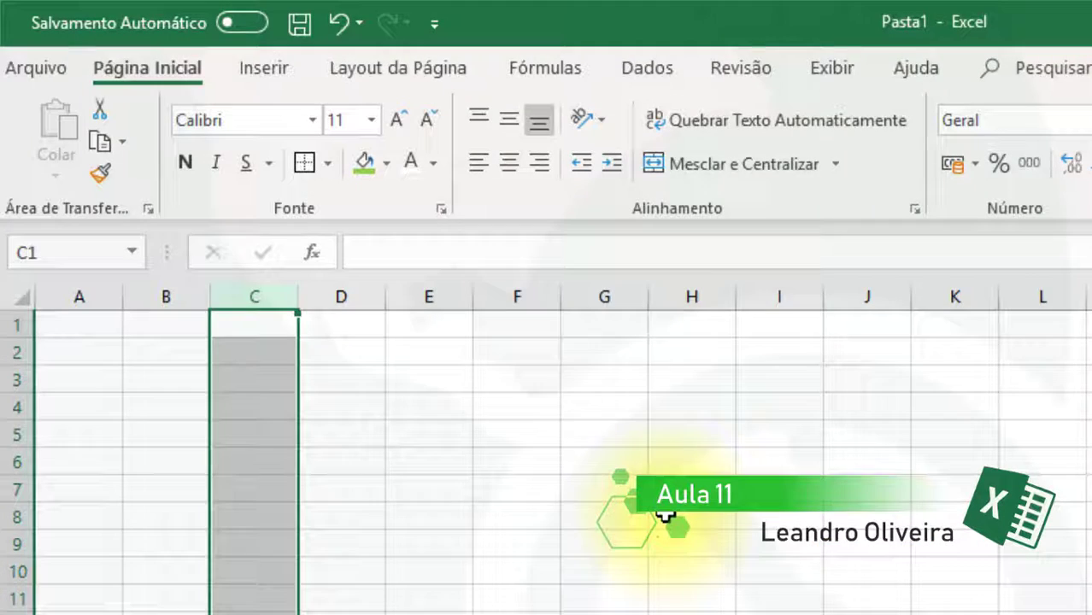
Start a SOMA formula in cell C3 by picking the function from the autocomplete suggestions
{"action": "left_click", "coordinate": [254, 441]}
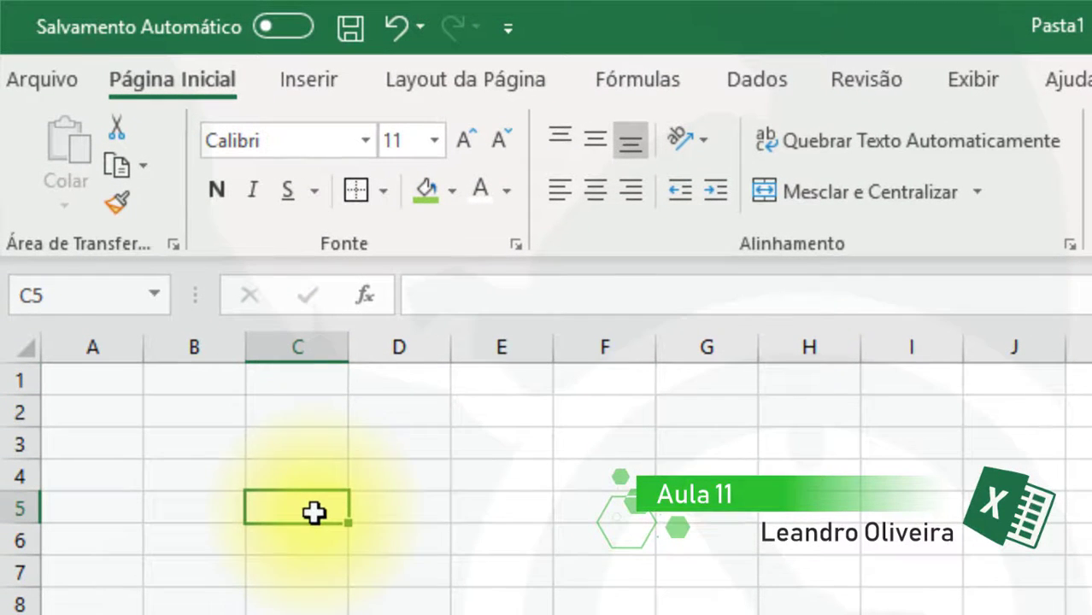
{"action": "left_click", "coordinate": [311, 448]}
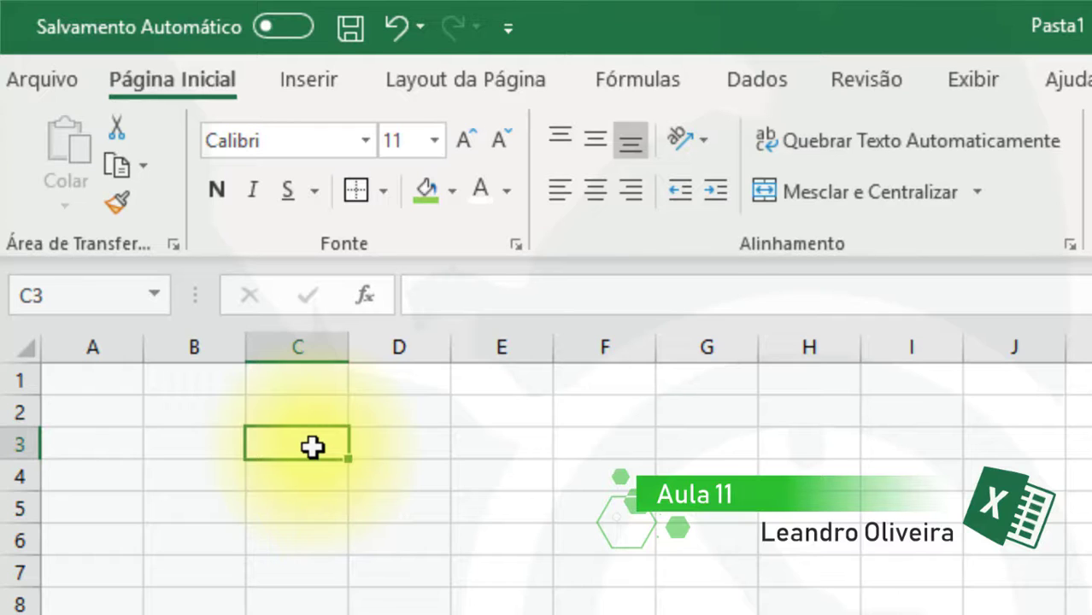
{"action": "type", "text": "="}
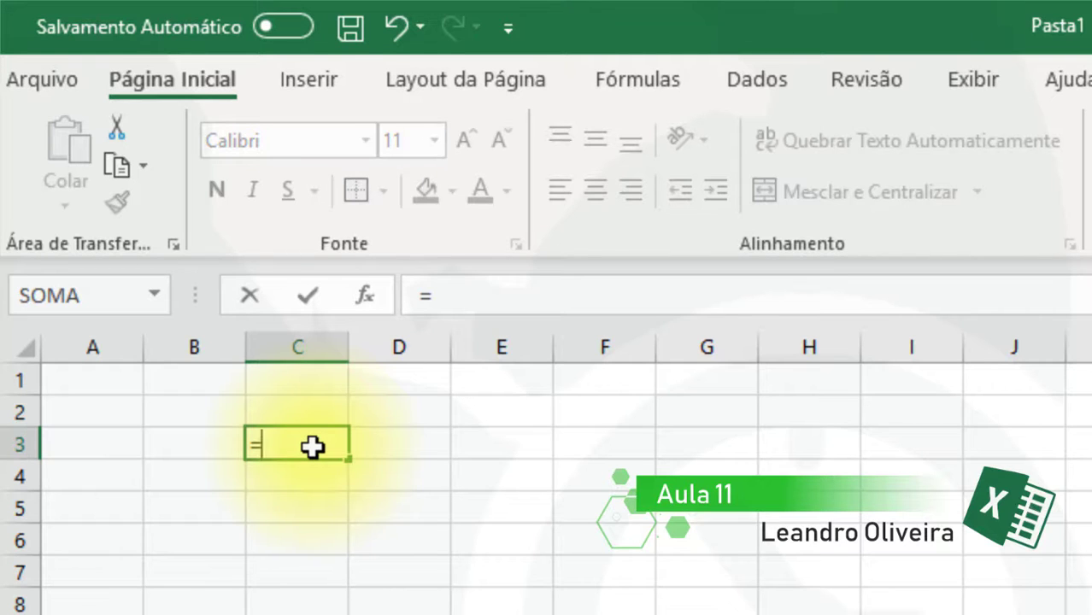
{"action": "type", "text": "s"}
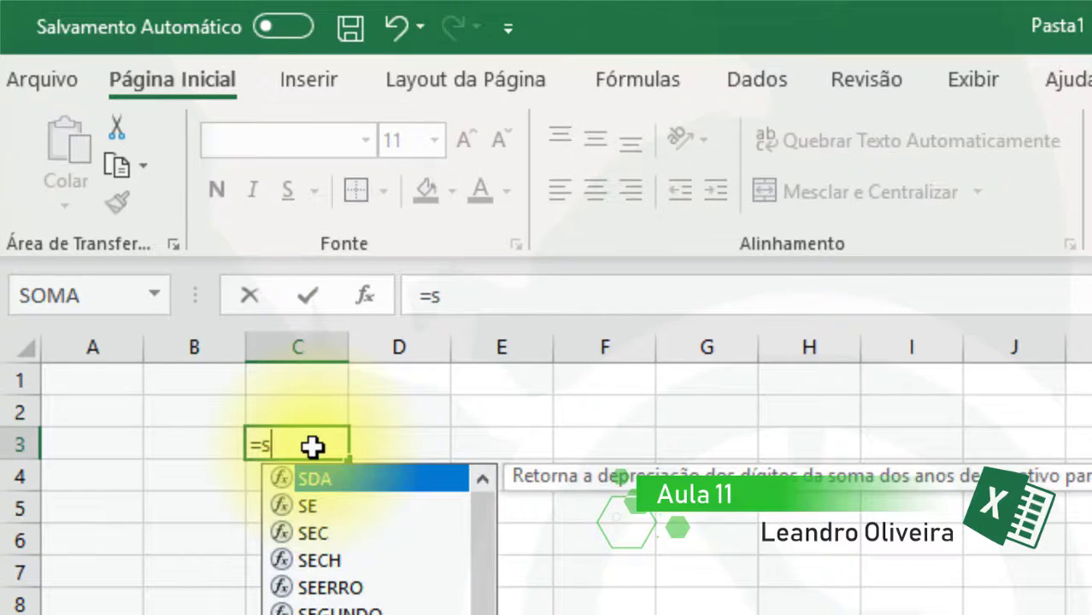
{"action": "type", "text": "oma"}
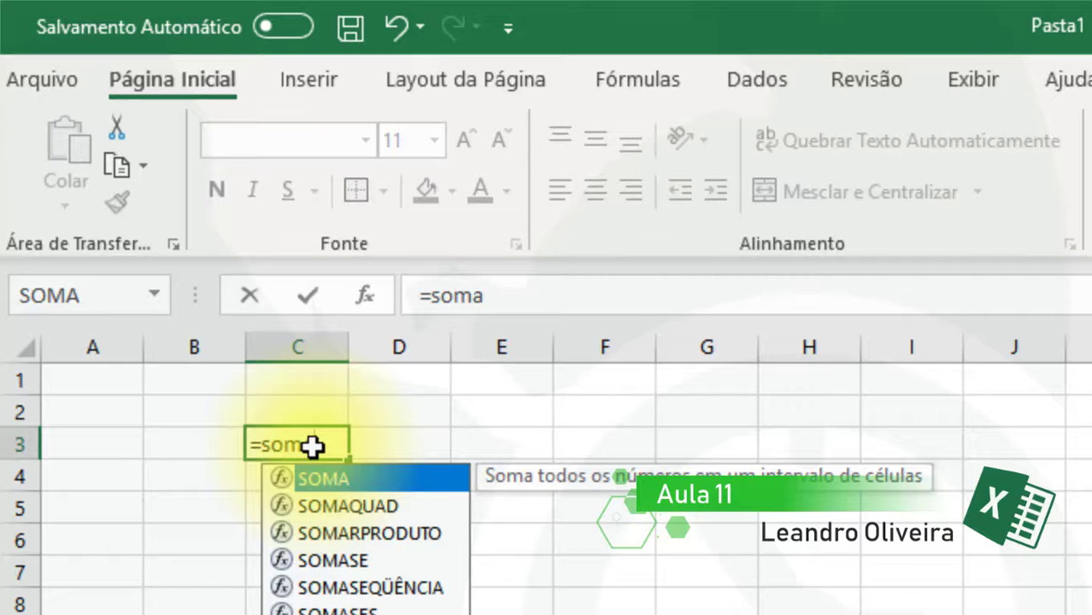
{"action": "double_click", "coordinate": [326, 475]}
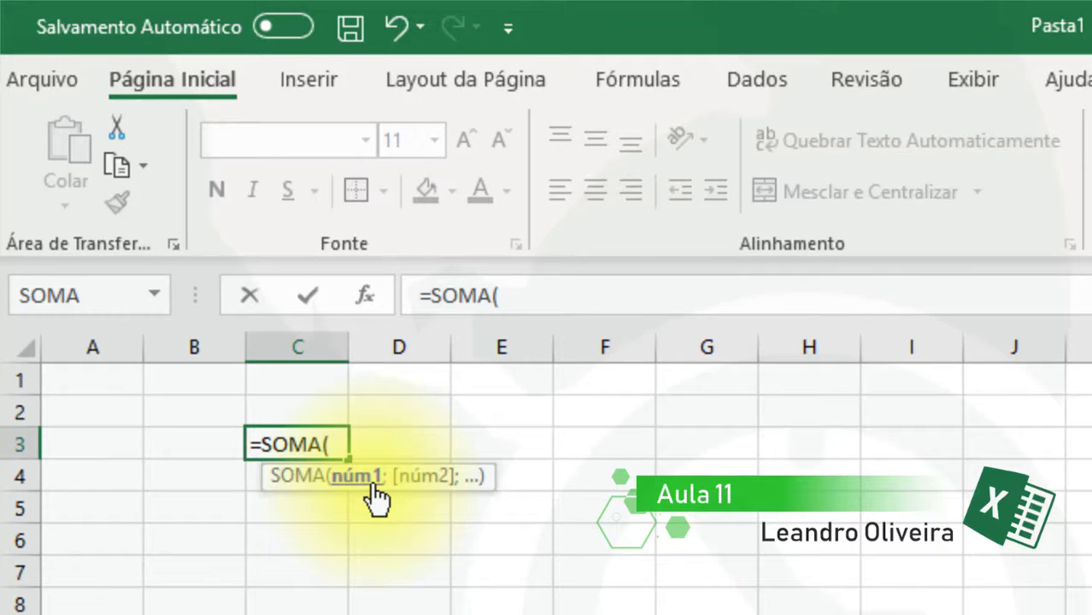
Discard the unfinished SOMA formula in cell C3
{"action": "key", "text": "BackSpace"}
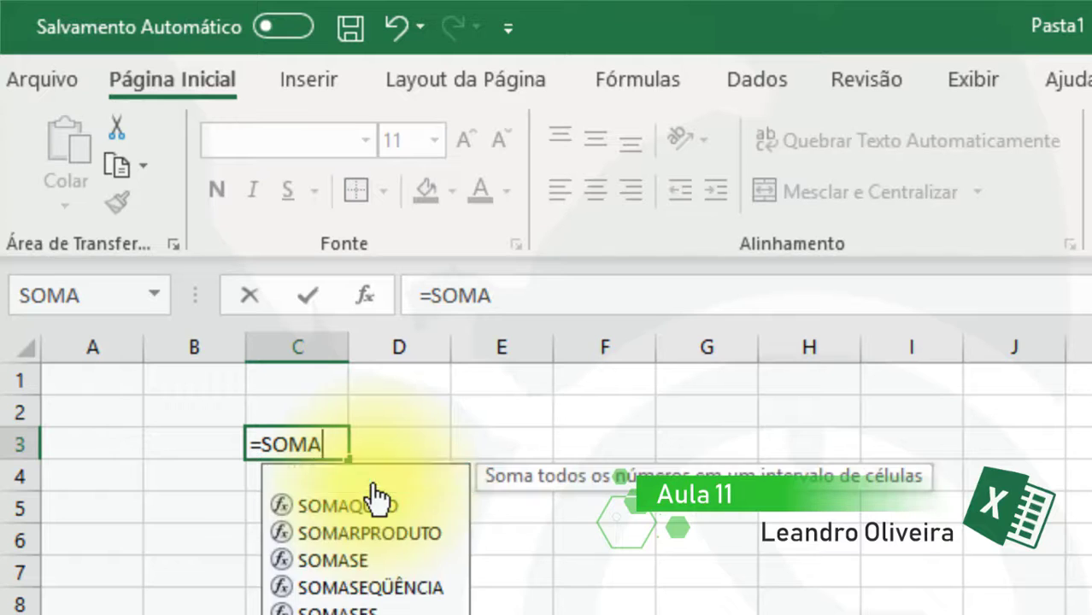
{"action": "key", "text": "BackSpace"}
{"action": "key", "text": "BackSpace"}
{"action": "key", "text": "BackSpace"}
{"action": "key", "text": "Escape"}
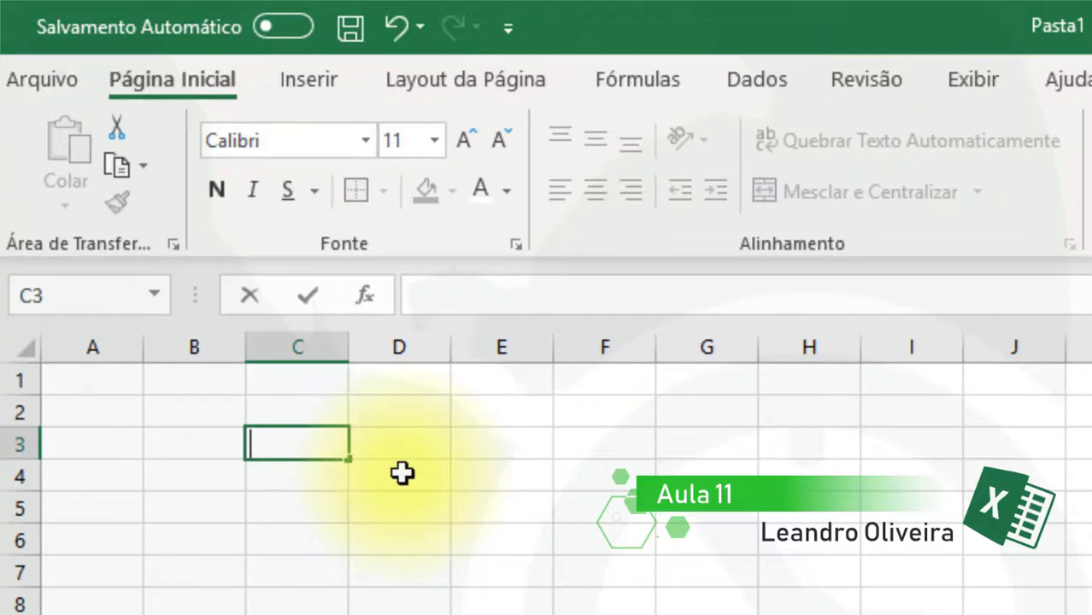
{"action": "left_click", "coordinate": [386, 484]}
{"action": "left_click", "coordinate": [265, 477]}
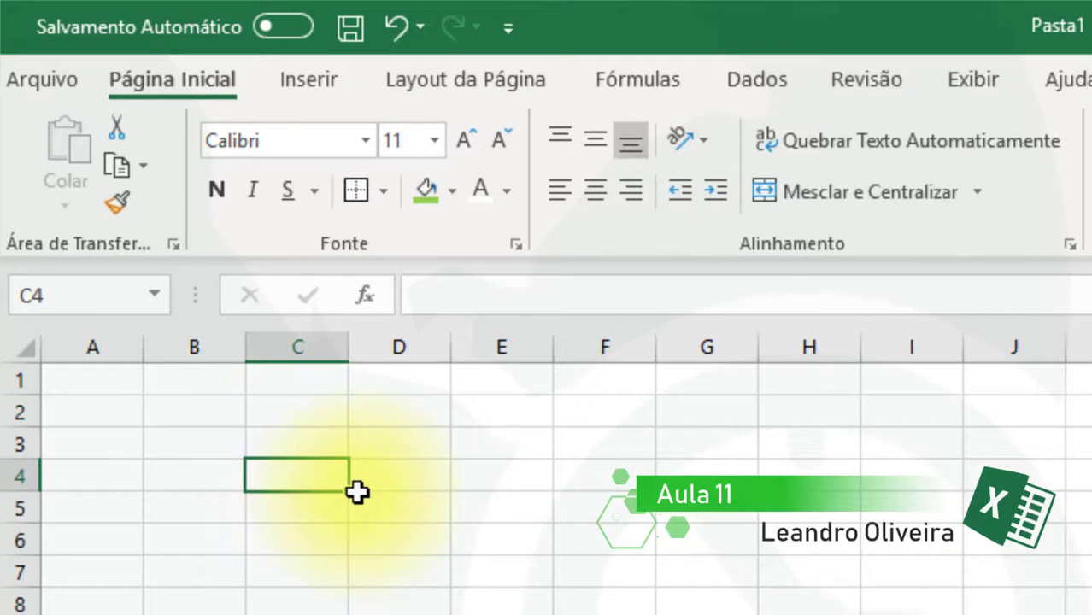
Bring up the Insert Function dialog for cell C3 and look through the most recently used functions
{"action": "left_click", "coordinate": [309, 439]}
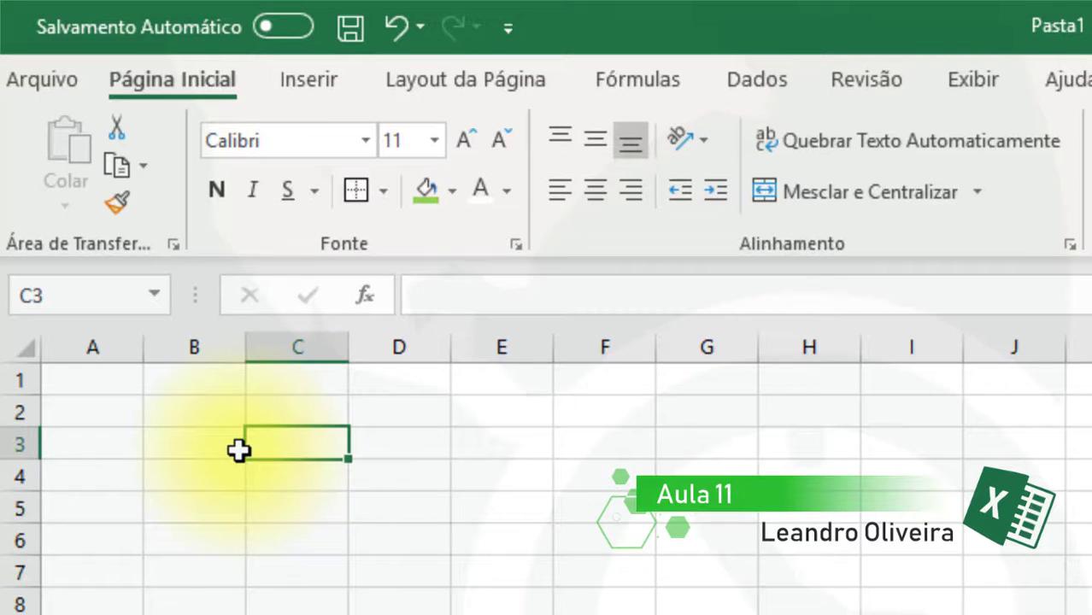
{"action": "left_click", "coordinate": [372, 300]}
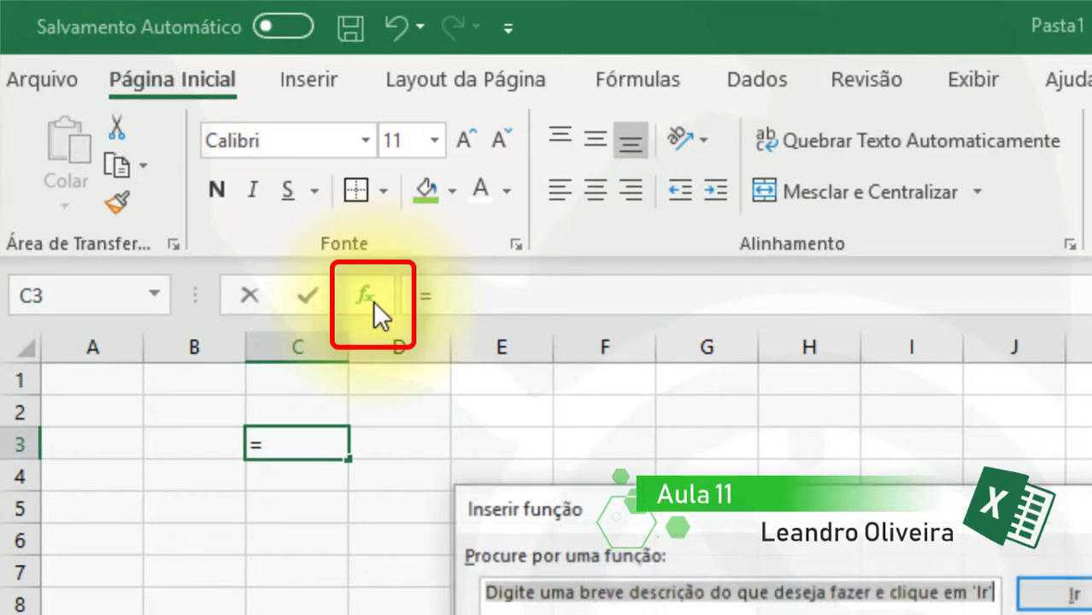
{"action": "left_click_drag", "start_coordinate": [788, 495], "coordinate": [856, 89]}
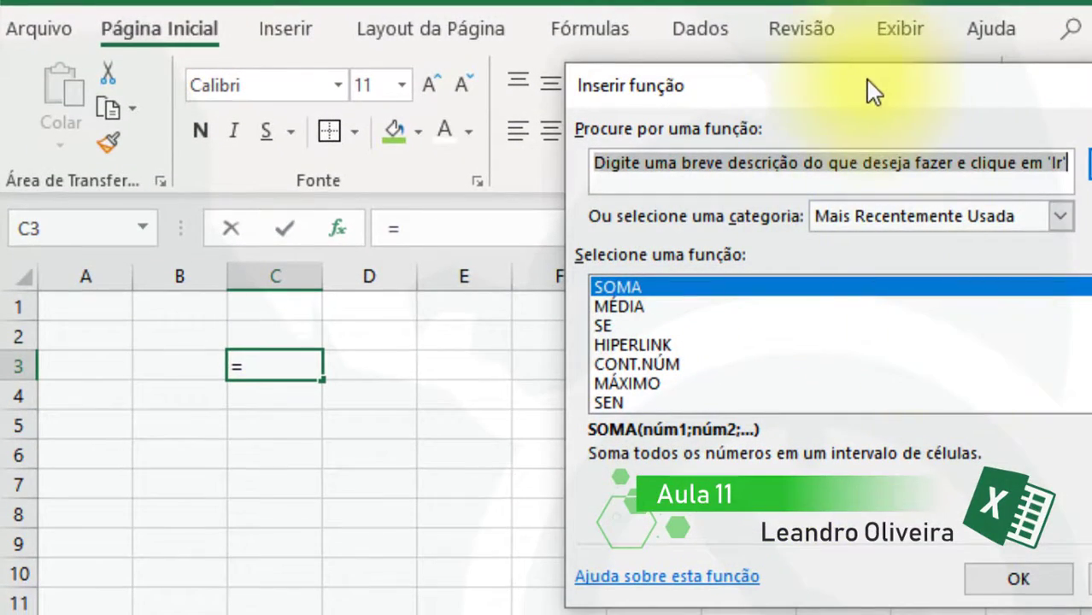
{"action": "left_click_drag", "start_coordinate": [864, 86], "coordinate": [730, 58]}
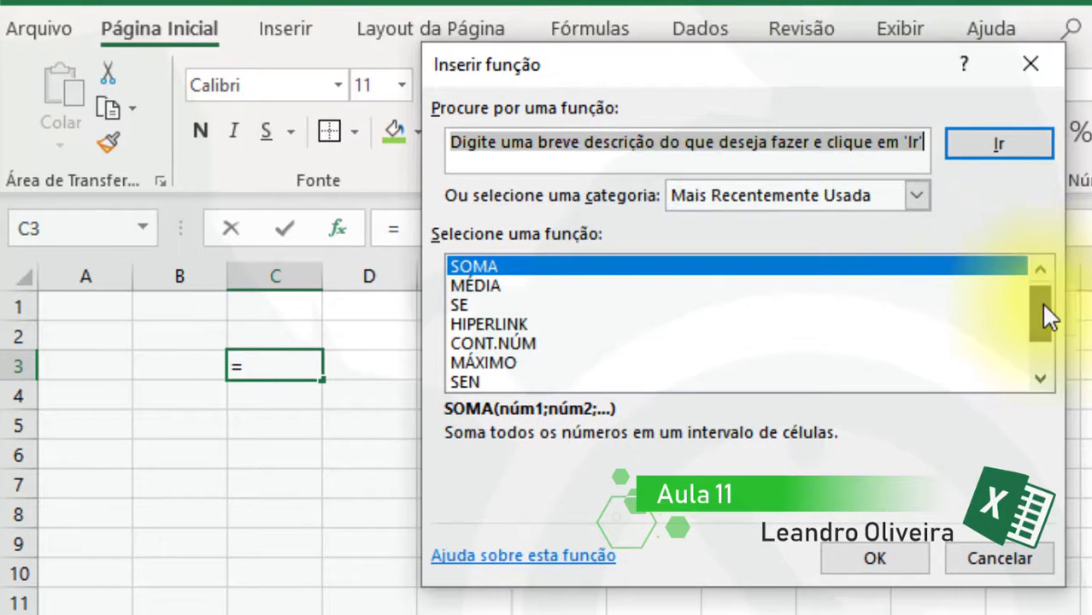
{"action": "left_click_drag", "start_coordinate": [1041, 302], "coordinate": [1036, 271]}
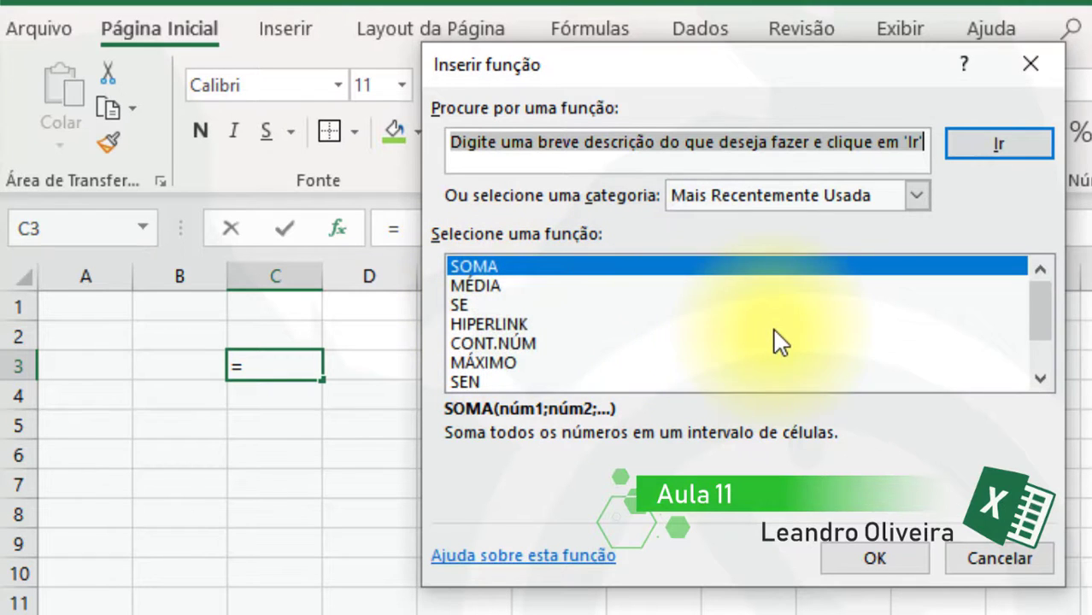
Review the function categories, list all functions with the Tudo category, and close the dialog without inserting one
{"action": "left_click", "coordinate": [917, 189]}
{"action": "mouse_move", "coordinate": [914, 247]}
{"action": "left_mouse_down"}
{"action": "mouse_move", "coordinate": [907, 346]}
{"action": "mouse_move", "coordinate": [919, 256]}
{"action": "left_mouse_up"}
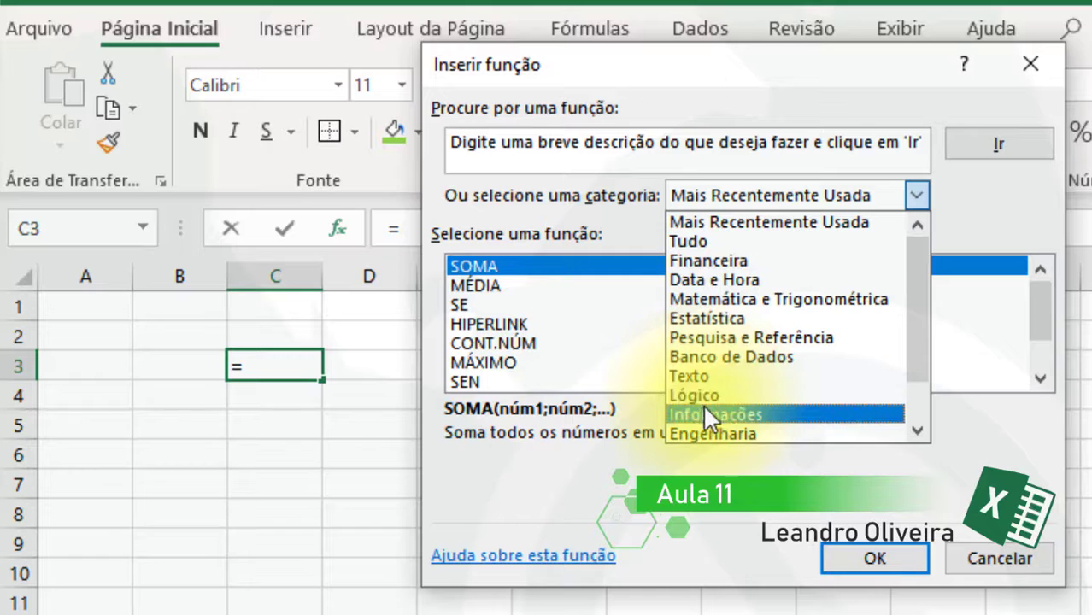
{"action": "scroll", "coordinate": [709, 410], "scroll_direction": "down", "scroll_amount": 1}
{"action": "scroll", "coordinate": [769, 417], "scroll_direction": "up", "scroll_amount": 1}
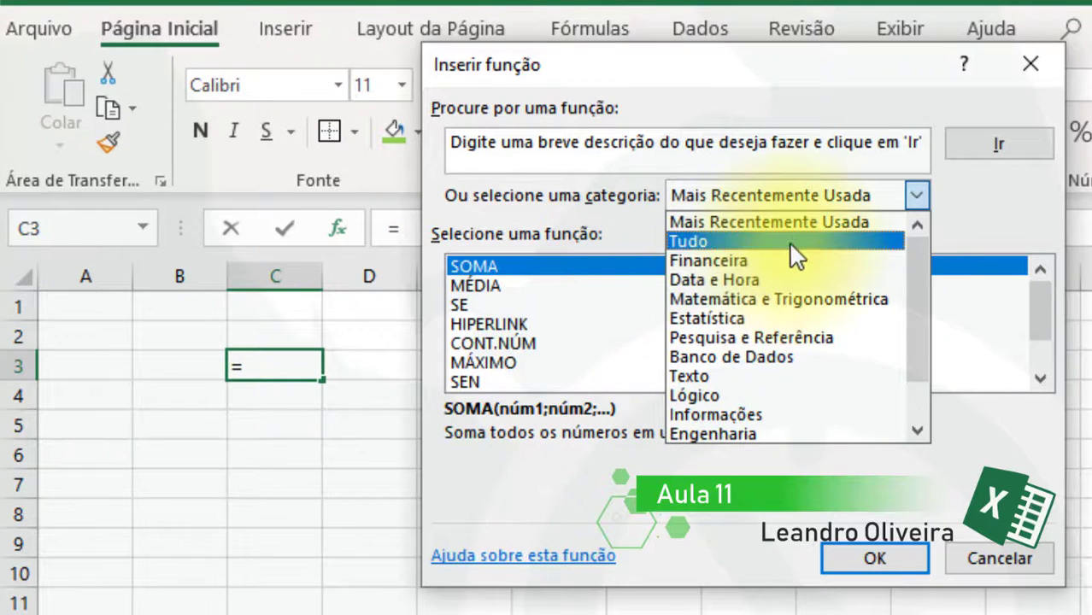
{"action": "left_click", "coordinate": [708, 242]}
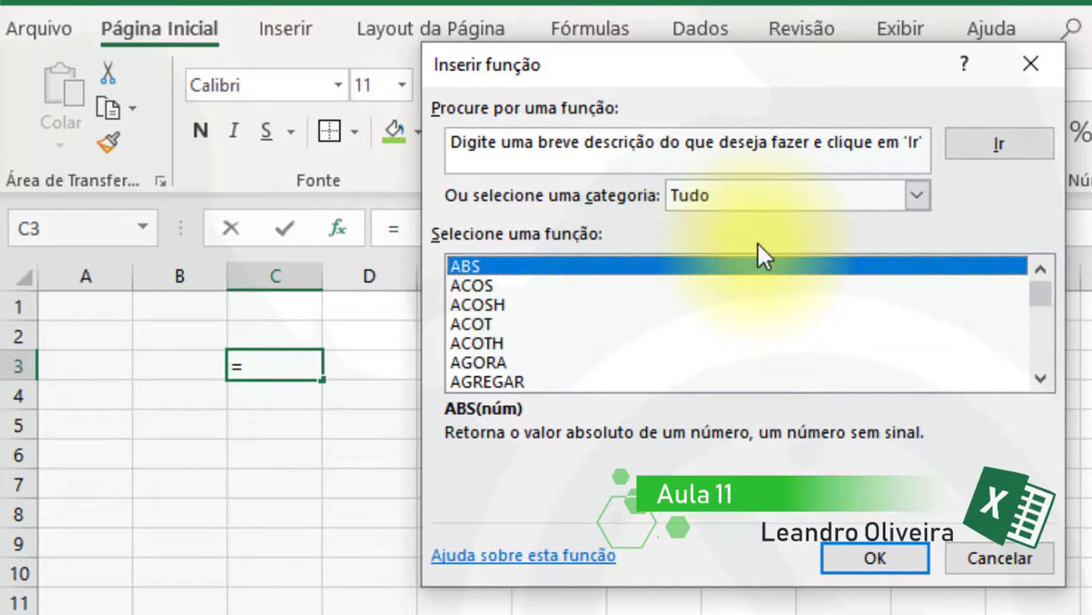
{"action": "left_click_drag", "start_coordinate": [1042, 293], "coordinate": [1043, 357]}
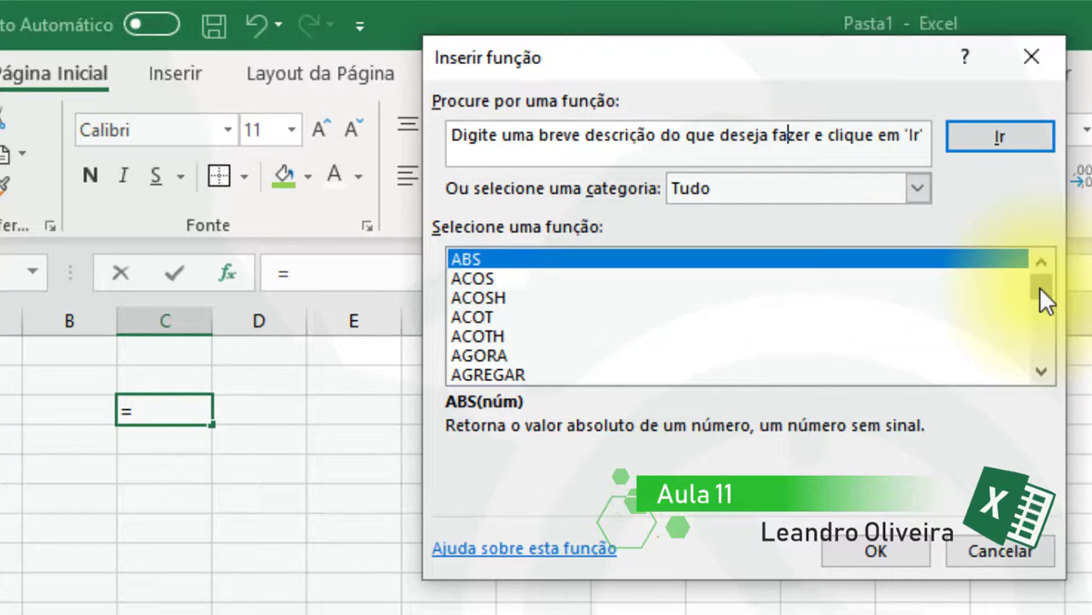
{"action": "mouse_move", "coordinate": [1039, 287]}
{"action": "left_mouse_down"}
{"action": "mouse_move", "coordinate": [1044, 348]}
{"action": "mouse_move", "coordinate": [1048, 279]}
{"action": "left_mouse_up"}
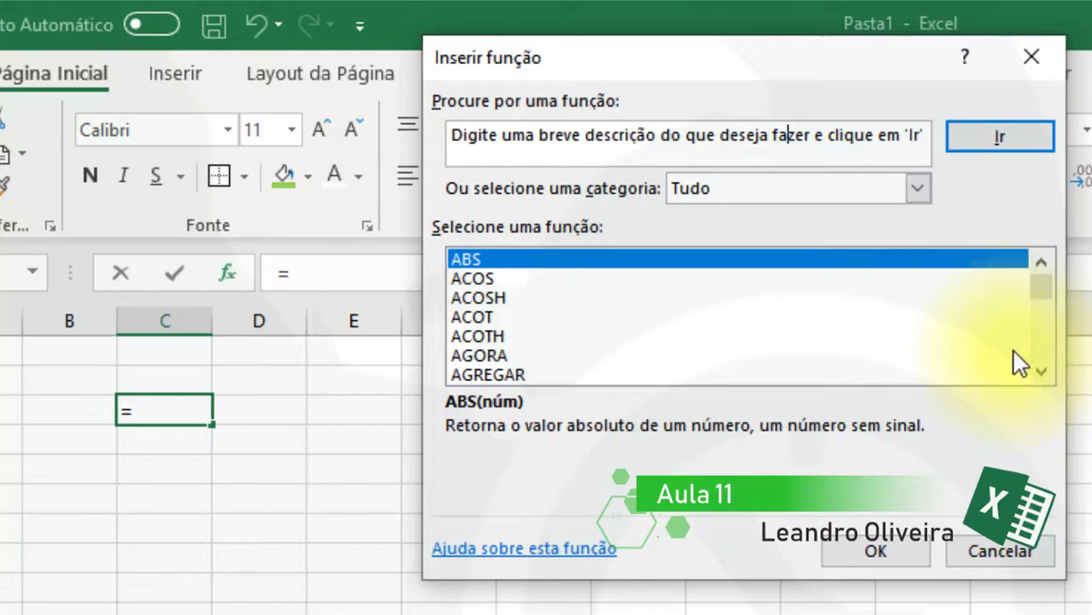
{"action": "left_click", "coordinate": [1021, 554]}
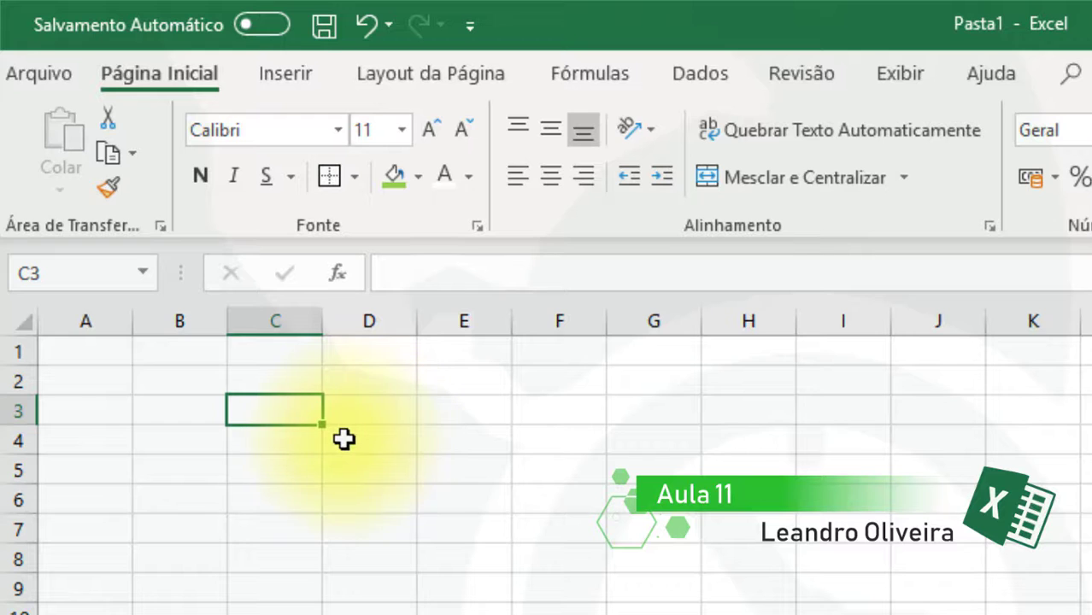
{"action": "left_click", "coordinate": [339, 440]}
{"action": "left_click", "coordinate": [248, 437]}
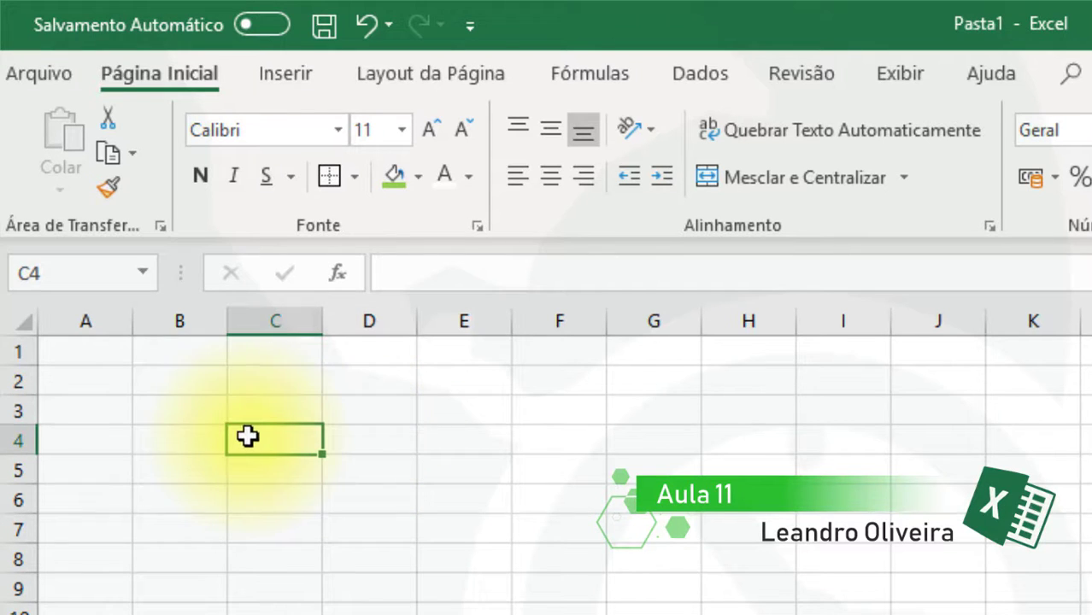
{"action": "left_click", "coordinate": [271, 409]}
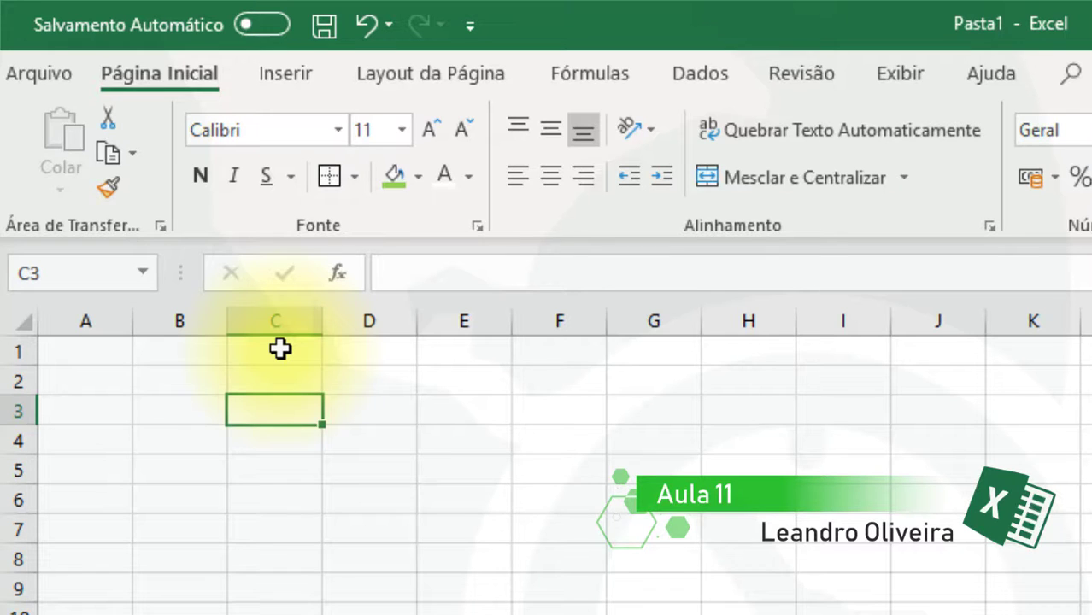
Enter the numbers 4, 5, 8 and 3 in cells A1 to A4 and select cell C2
{"action": "left_click", "coordinate": [92, 384]}
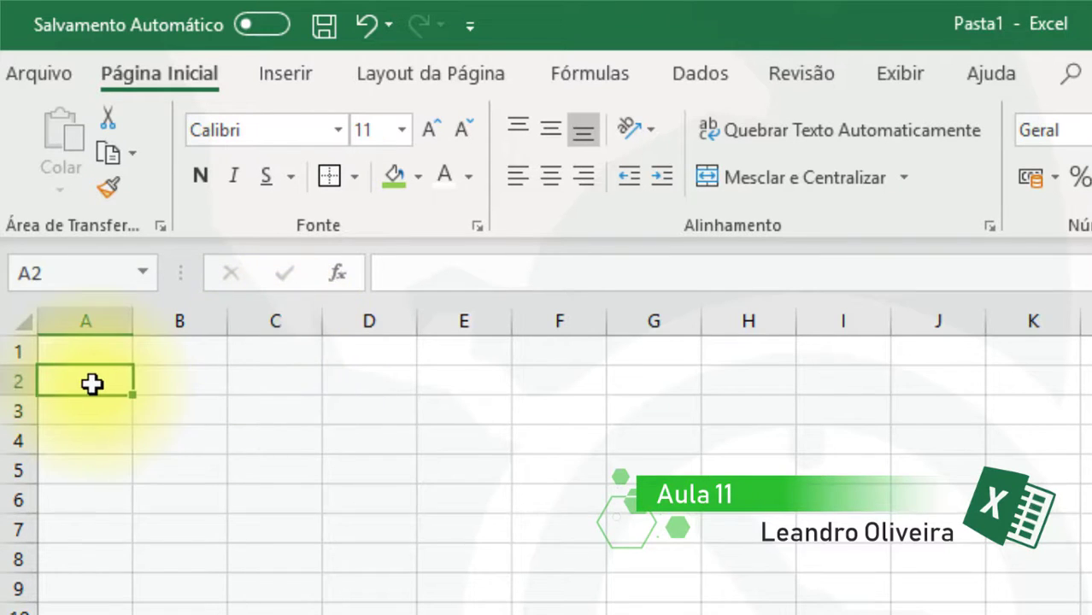
{"action": "key", "text": "Up"}
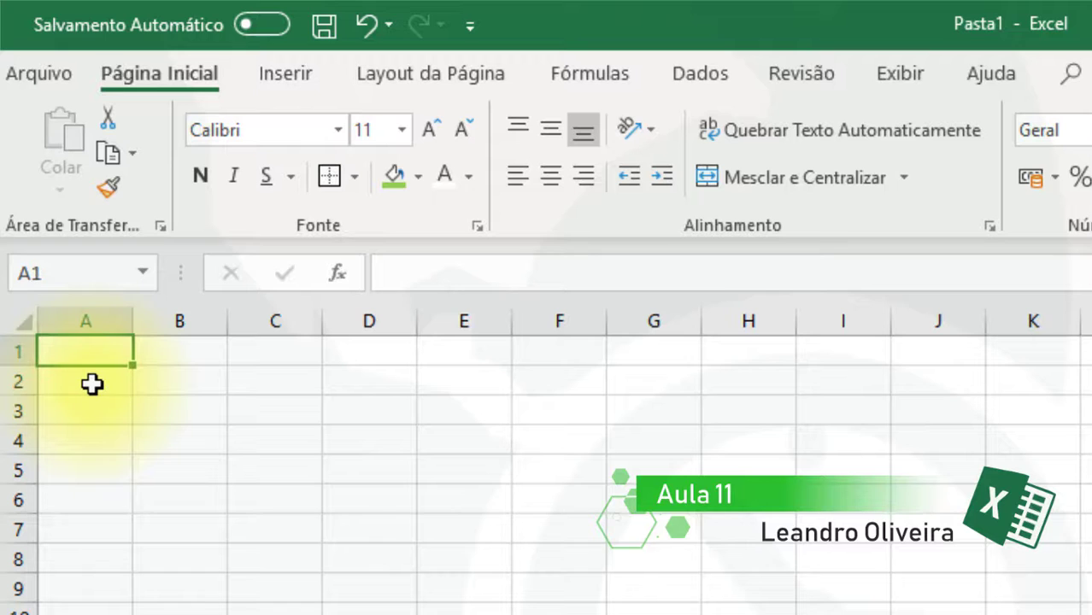
{"action": "type", "text": "4"}
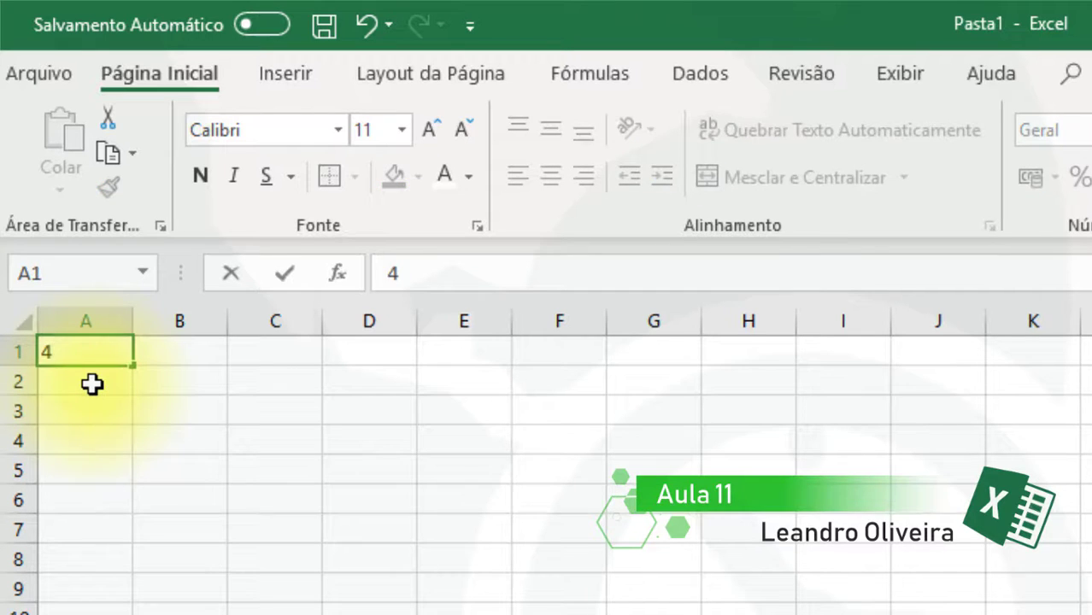
{"action": "key", "text": "Return"}
{"action": "type", "text": "5"}
{"action": "key", "text": "Return"}
{"action": "type", "text": "8"}
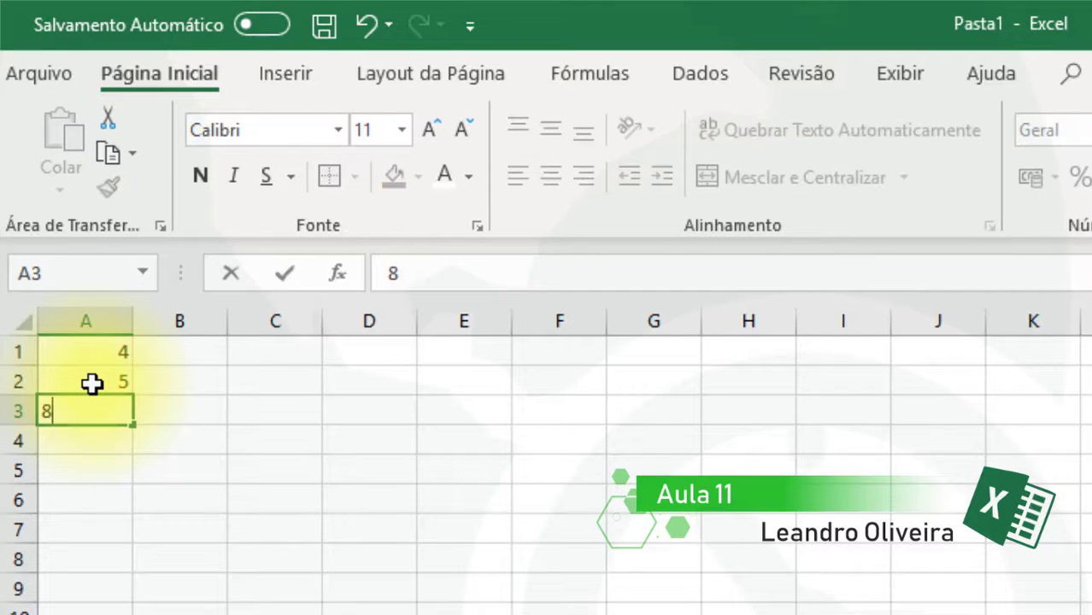
{"action": "key", "text": "Return"}
{"action": "type", "text": "3"}
{"action": "key", "text": "Return"}
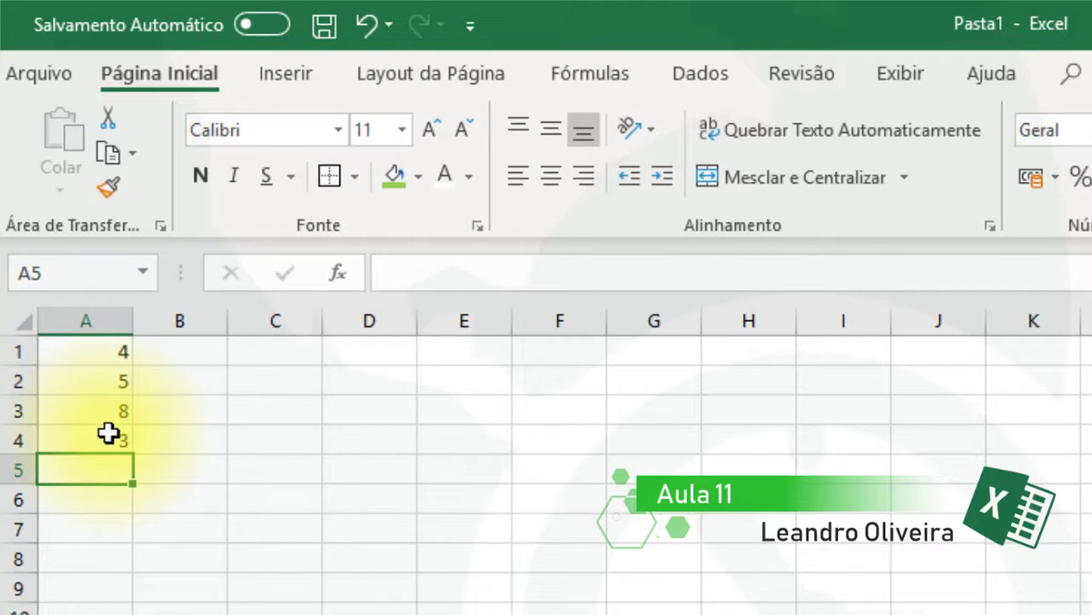
{"action": "left_click", "coordinate": [244, 387]}
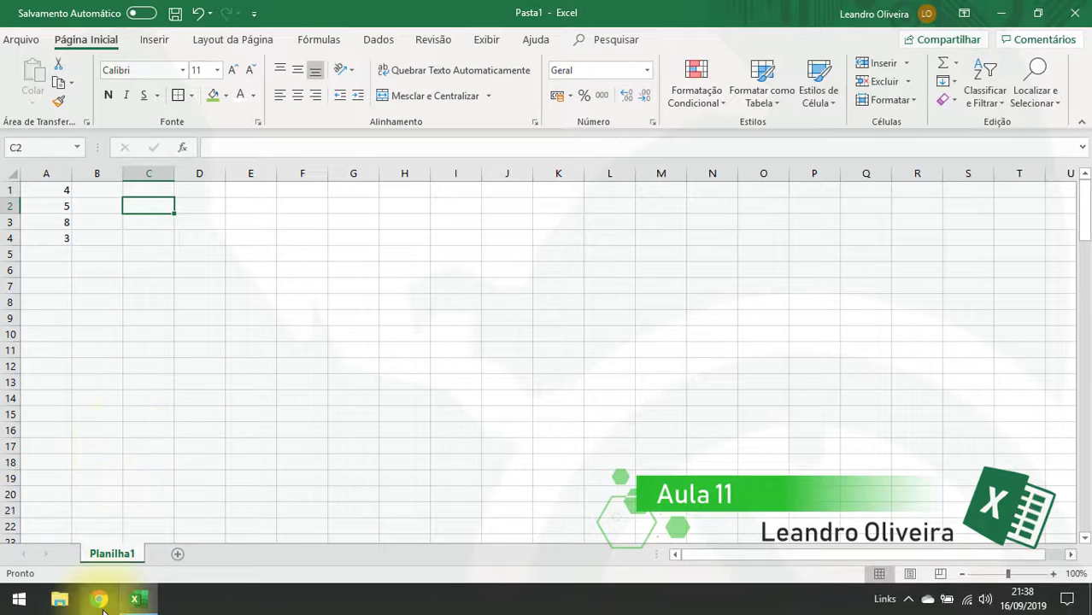
Switch to Chrome, search Google for "como calcular a média no excel" and highlight =MÉDIA() in the featured answer
{"action": "left_click", "coordinate": [101, 604]}
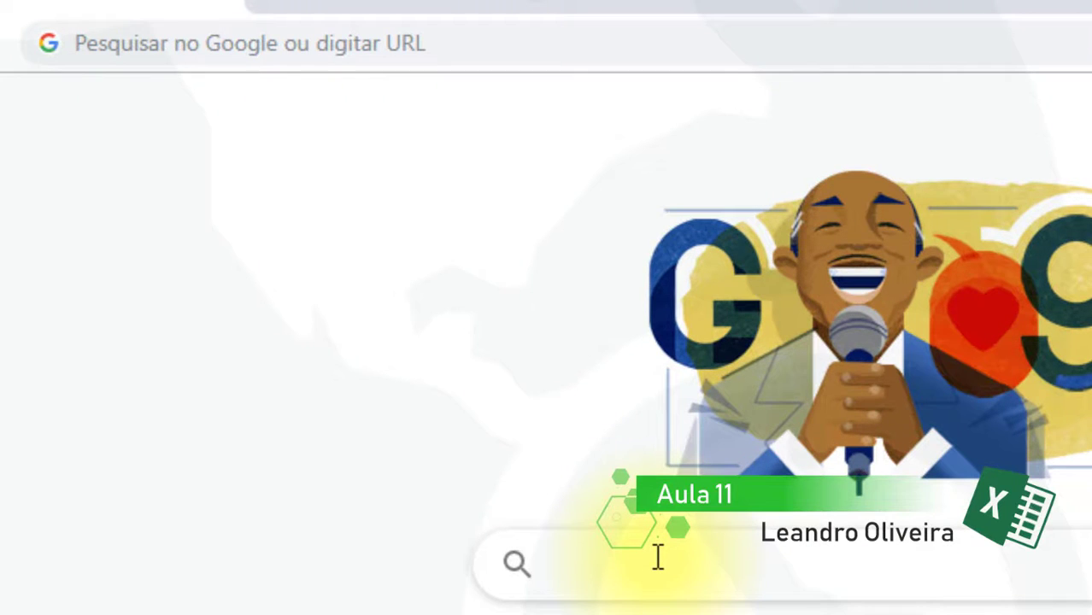
{"action": "type", "text": "como c"}
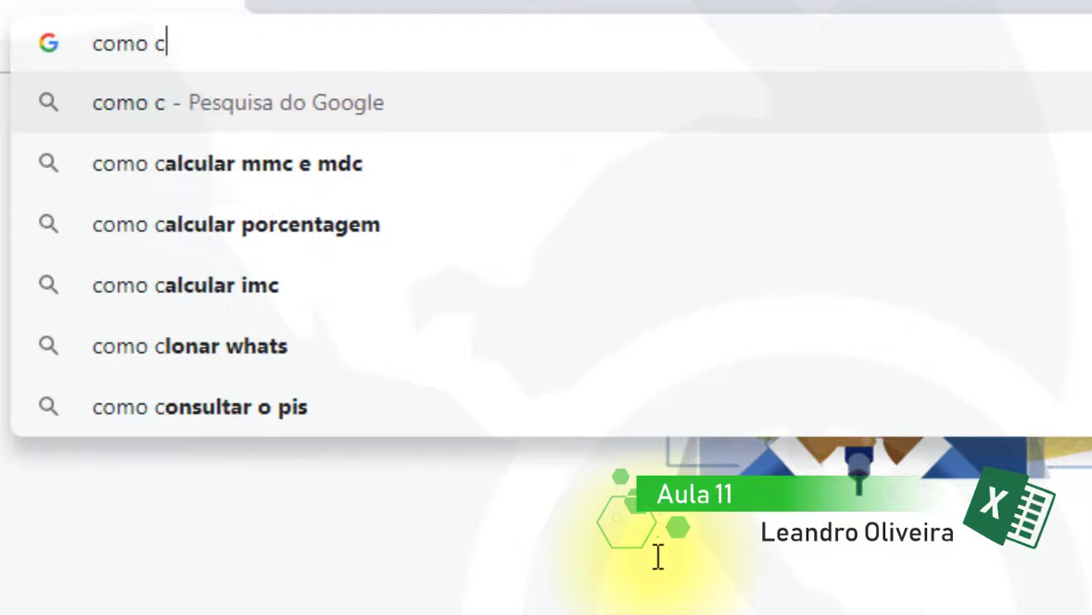
{"action": "type", "text": "alcular a "}
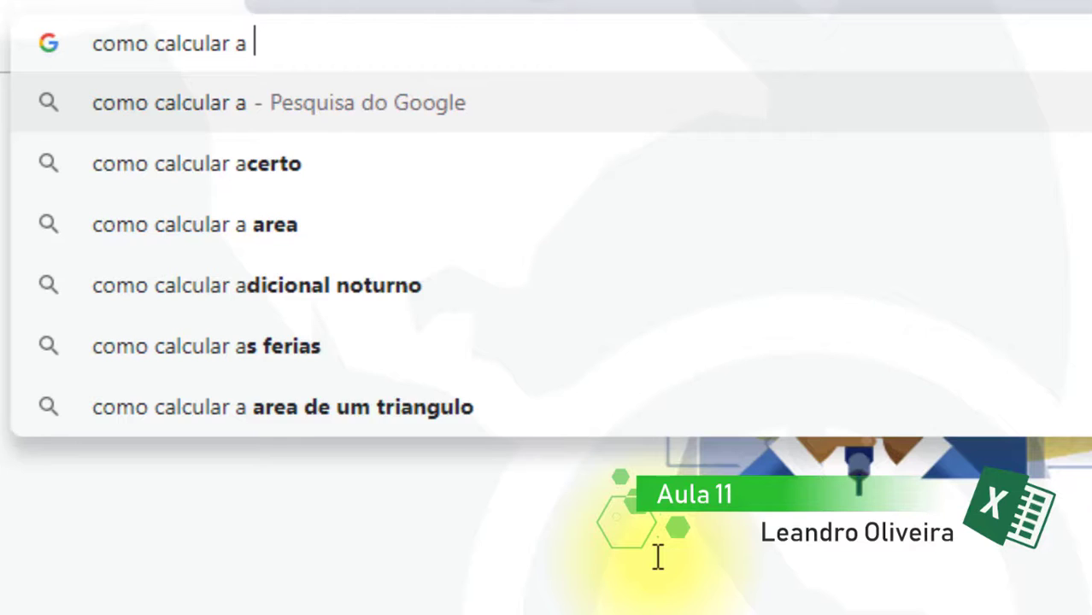
{"action": "type", "text": "média no "}
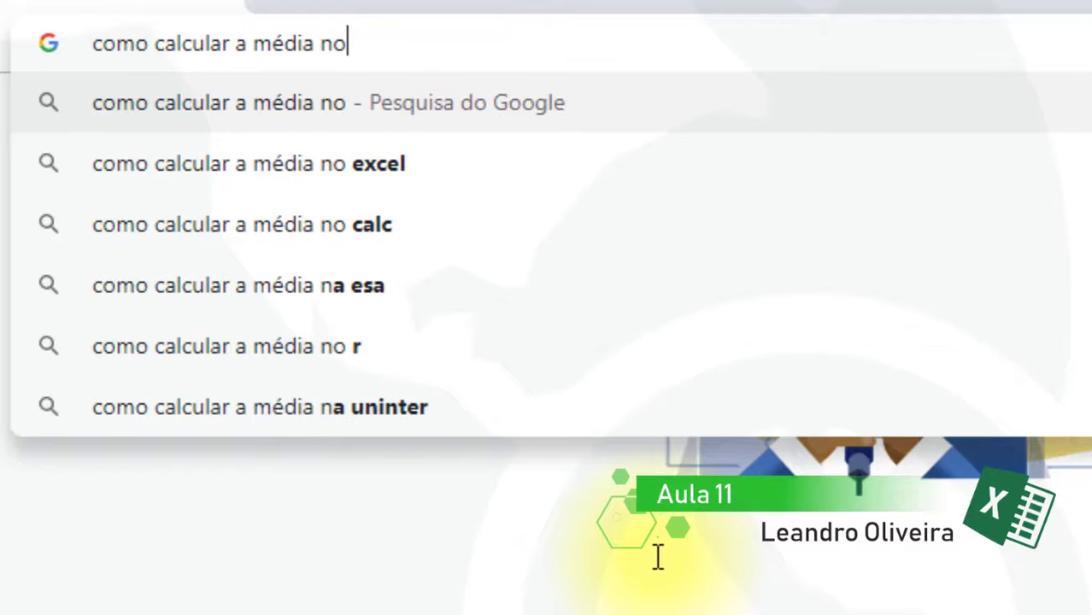
{"action": "type", "text": "excel"}
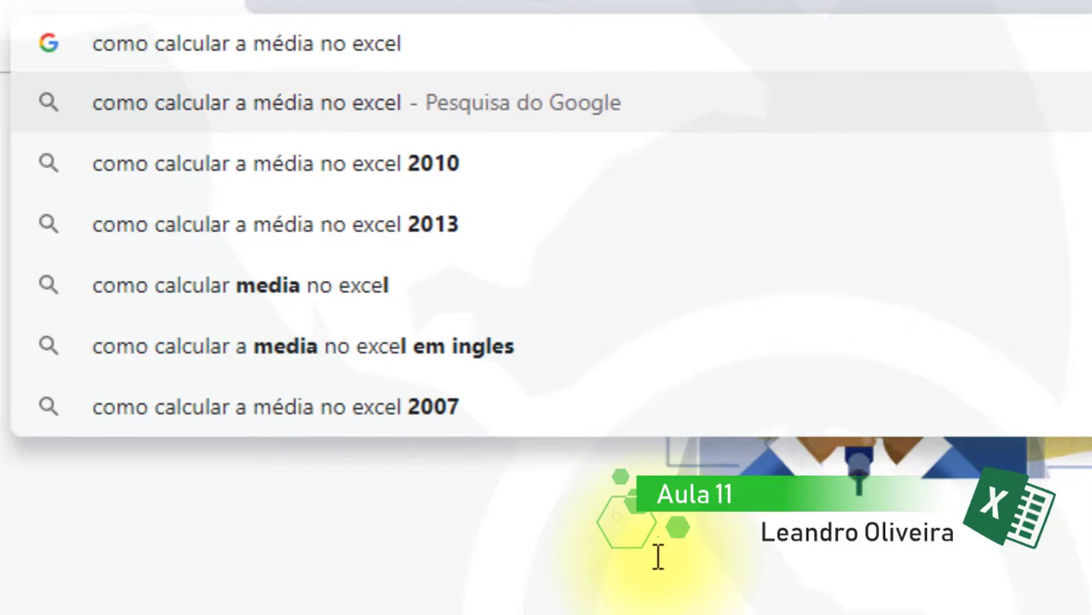
{"action": "key", "text": "Return"}
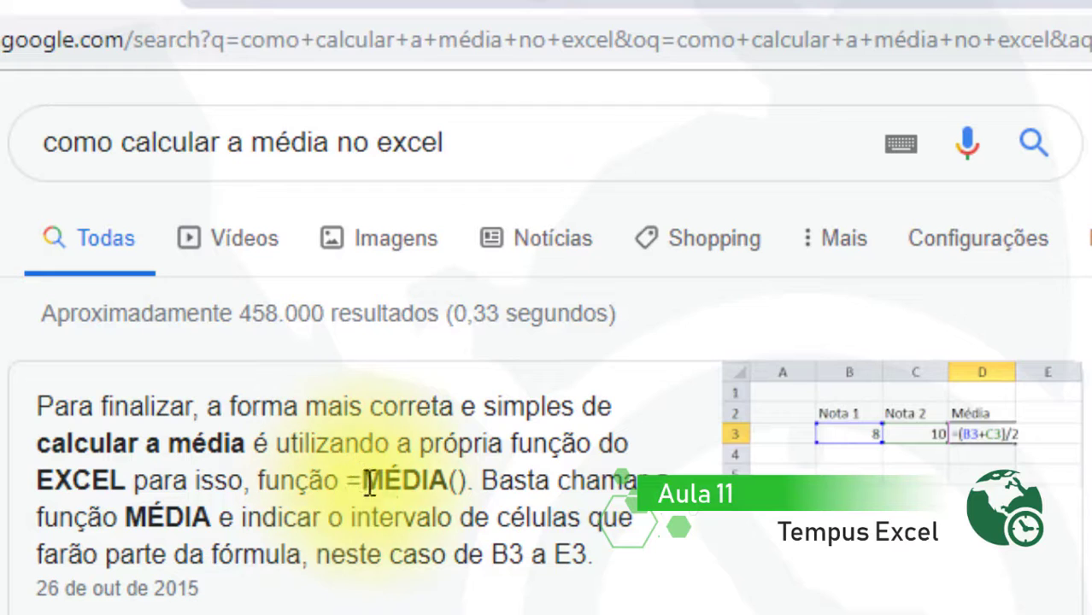
{"action": "left_click_drag", "start_coordinate": [346, 481], "coordinate": [472, 498]}
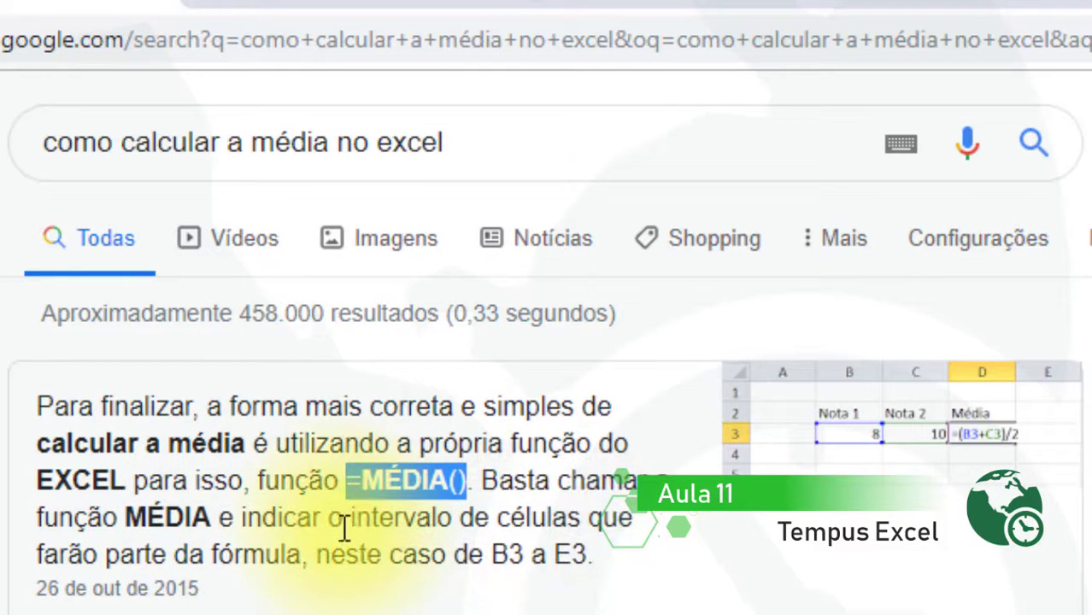
Switch back to Excel, try starting a formula in cell C2 with an equals sign, and clear the entry
{"action": "left_click", "coordinate": [1091, 523]}
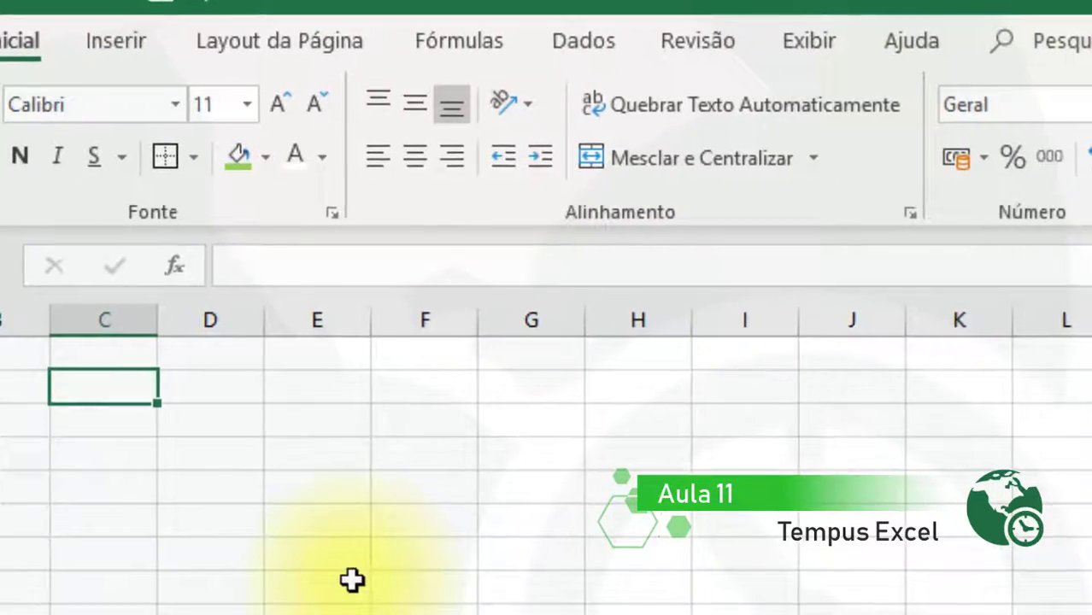
{"action": "left_click", "coordinate": [402, 549]}
{"action": "left_click", "coordinate": [213, 402]}
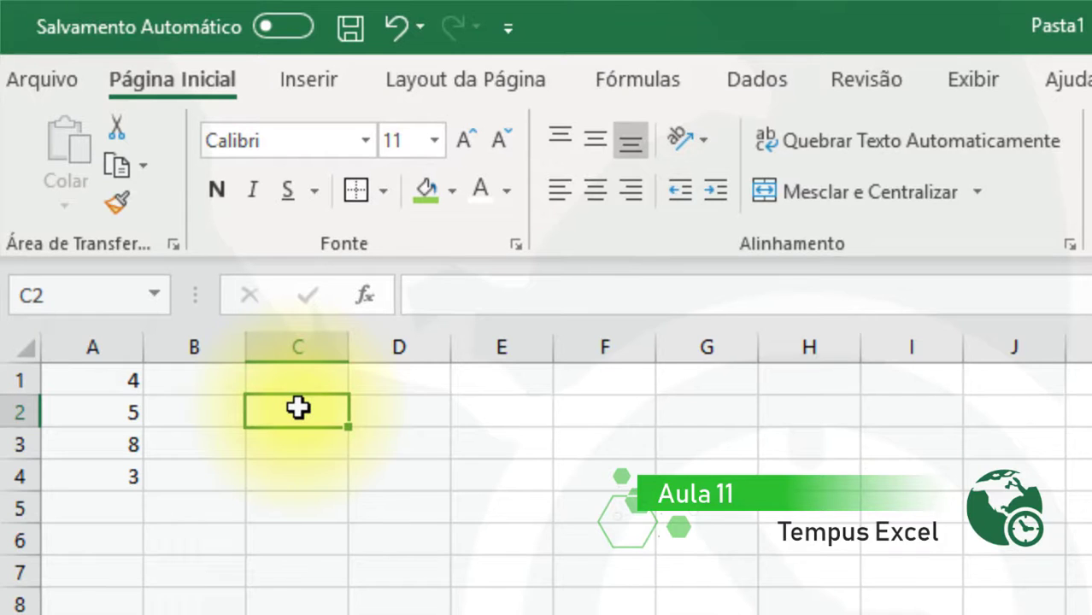
{"action": "type", "text": "="}
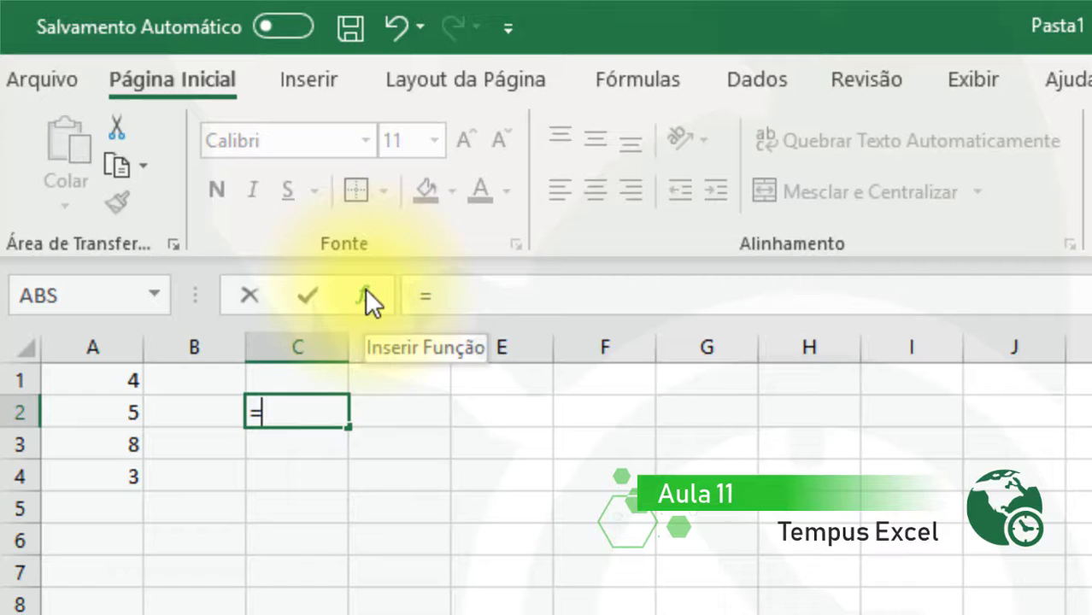
{"action": "key", "text": "BackSpace"}
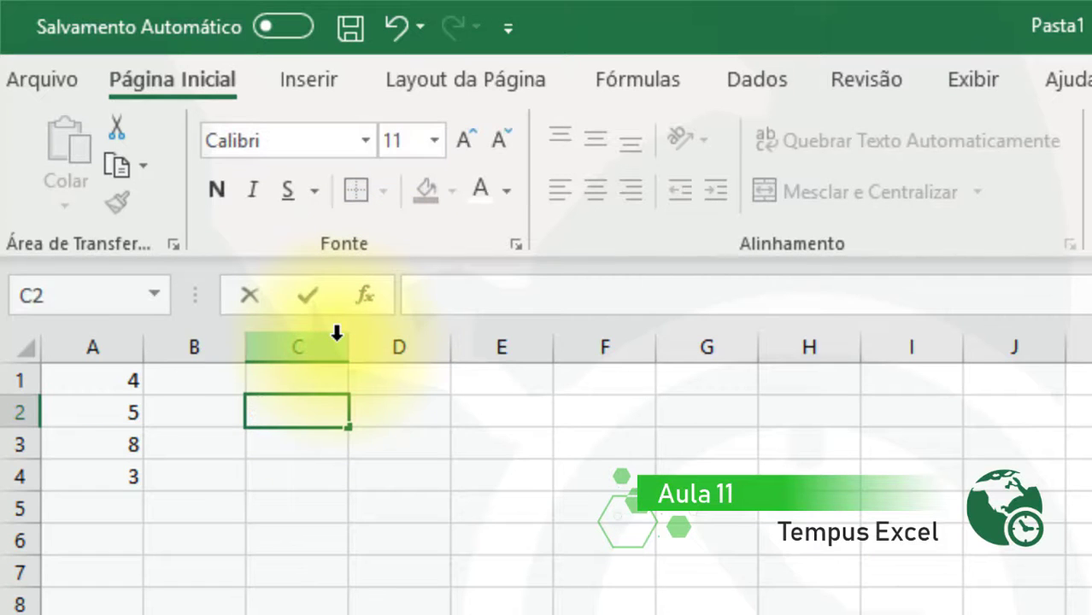
Select cell A6, bring up the Insert Function dialog and search it for "média"
{"action": "left_click", "coordinate": [119, 511]}
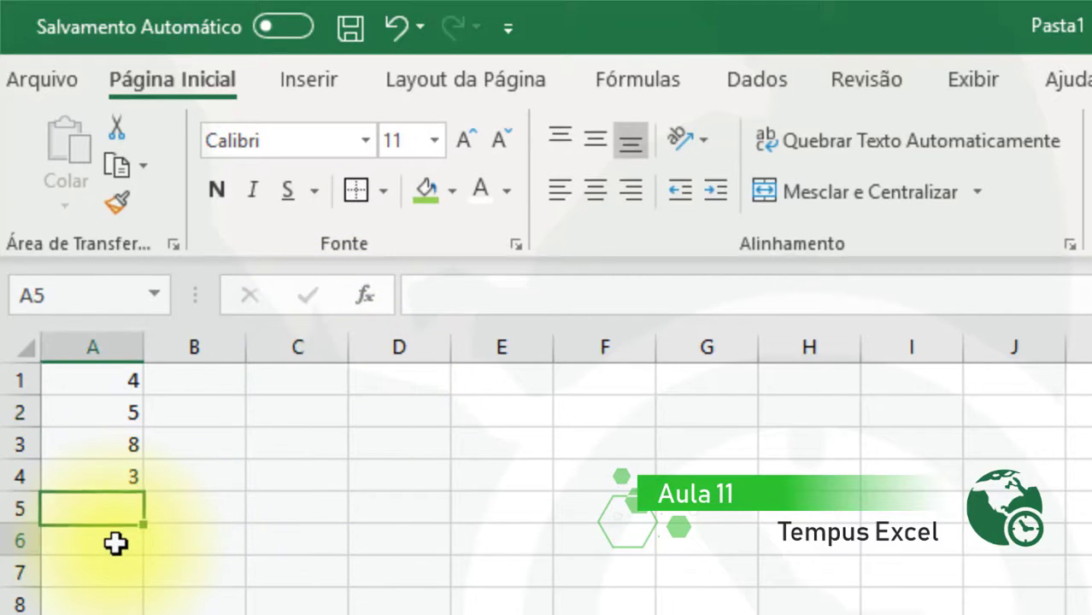
{"action": "left_click", "coordinate": [118, 542]}
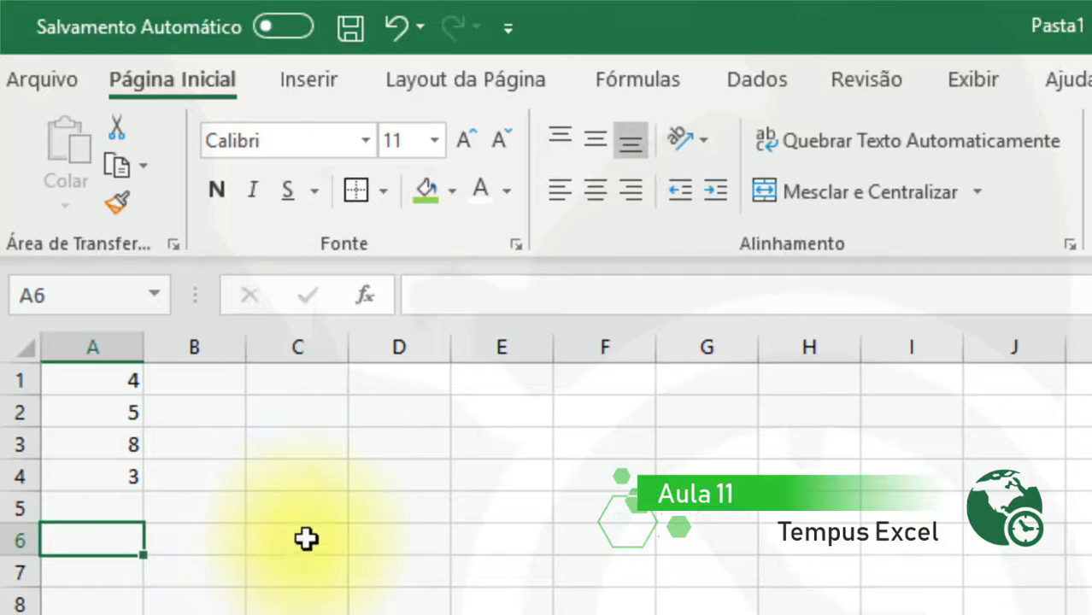
{"action": "left_click", "coordinate": [368, 295]}
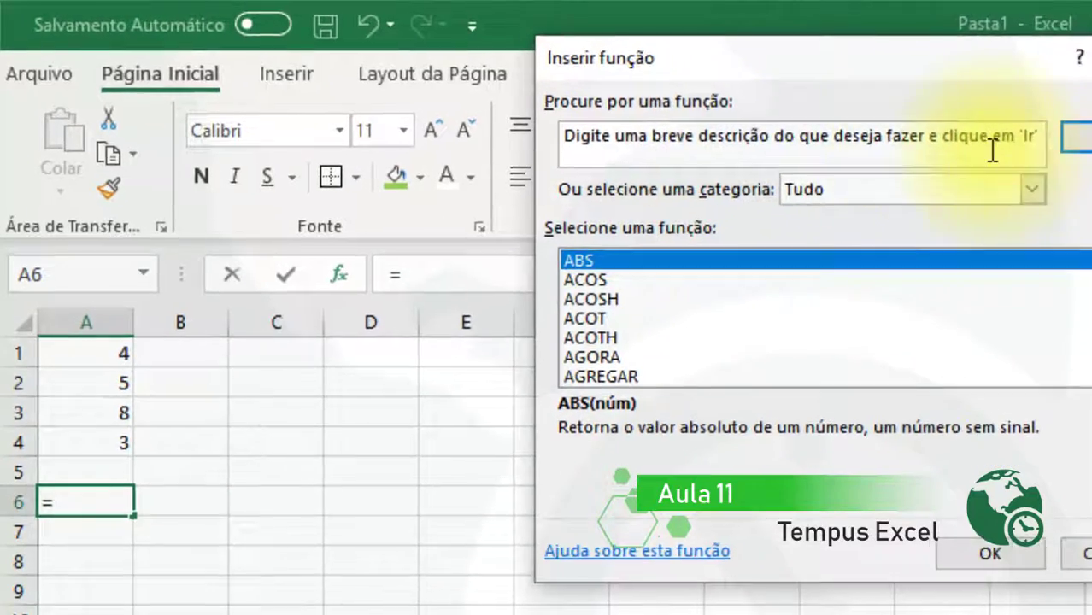
{"action": "key", "text": "BackSpace"}
{"action": "key", "text": "BackSpace"}
{"action": "key", "text": "BackSpace"}
{"action": "key", "text": "BackSpace"}
{"action": "key", "text": "BackSpace"}
{"action": "key", "text": "BackSpace"}
{"action": "key", "text": "BackSpace"}
{"action": "key", "text": "BackSpace"}
{"action": "key", "text": "BackSpace"}
{"action": "key", "text": "BackSpace"}
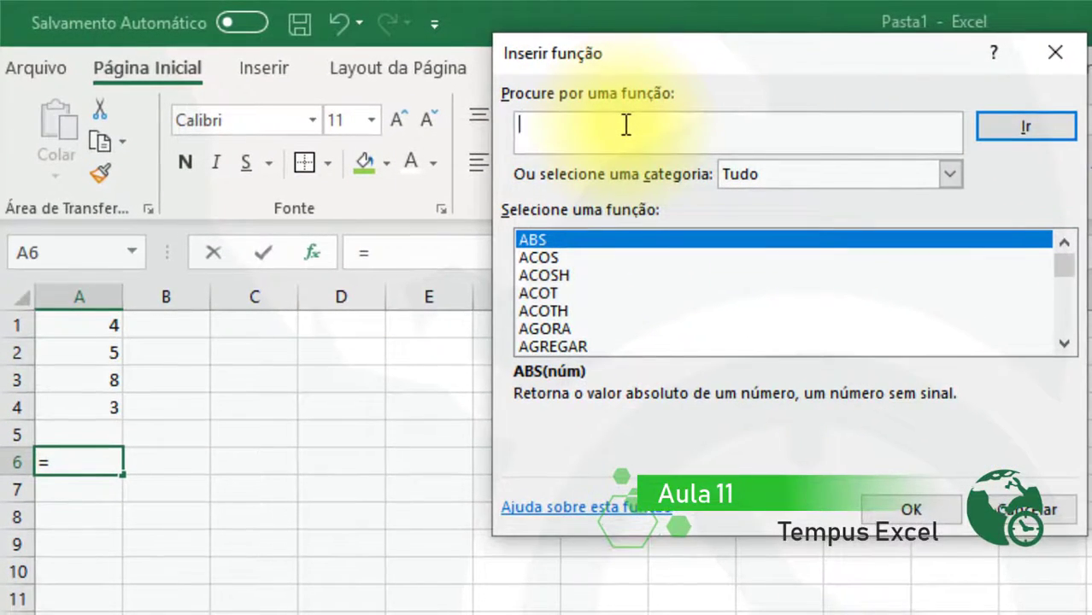
{"action": "type", "text": "média"}
{"action": "left_click", "coordinate": [1046, 128]}
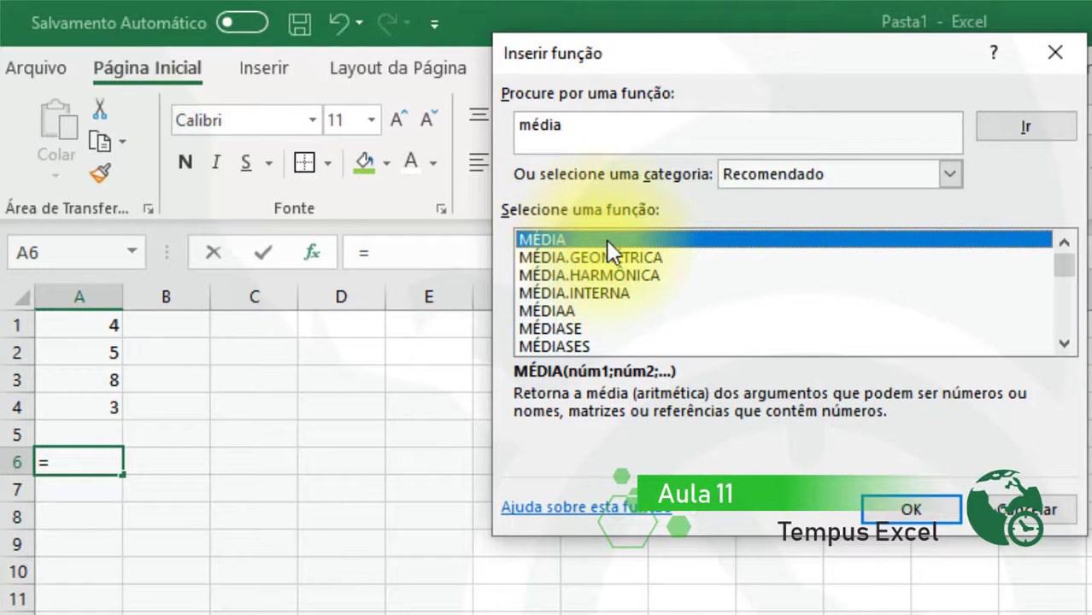
Insert the MÉDIA function into A6 and clear the suggested range from its Núm1 argument
{"action": "left_click", "coordinate": [934, 513]}
{"action": "left_click_drag", "start_coordinate": [1067, 157], "coordinate": [1091, 188]}
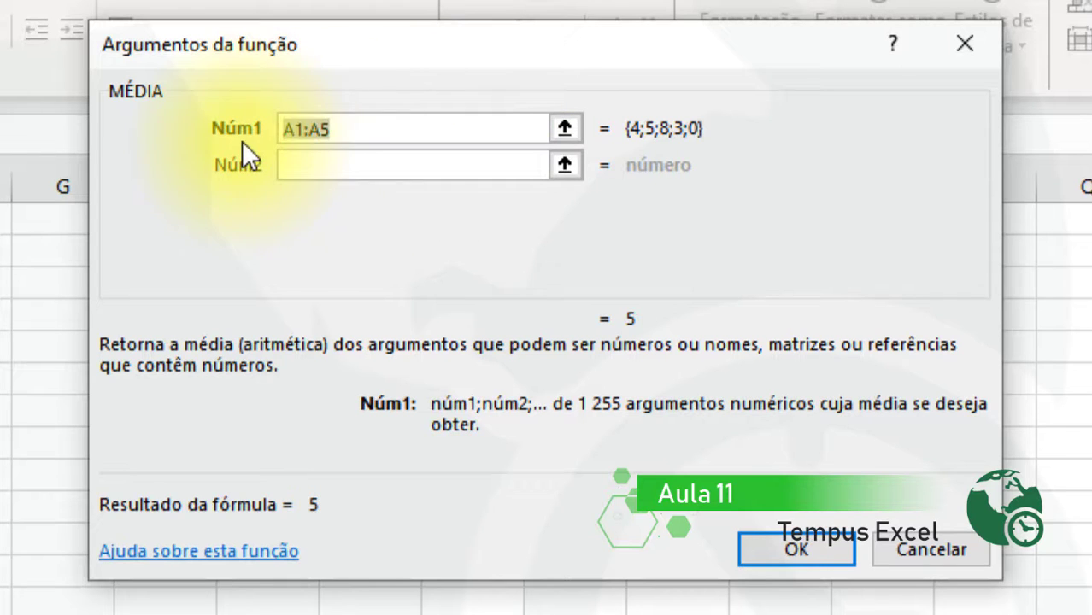
{"action": "key", "text": "BackSpace"}
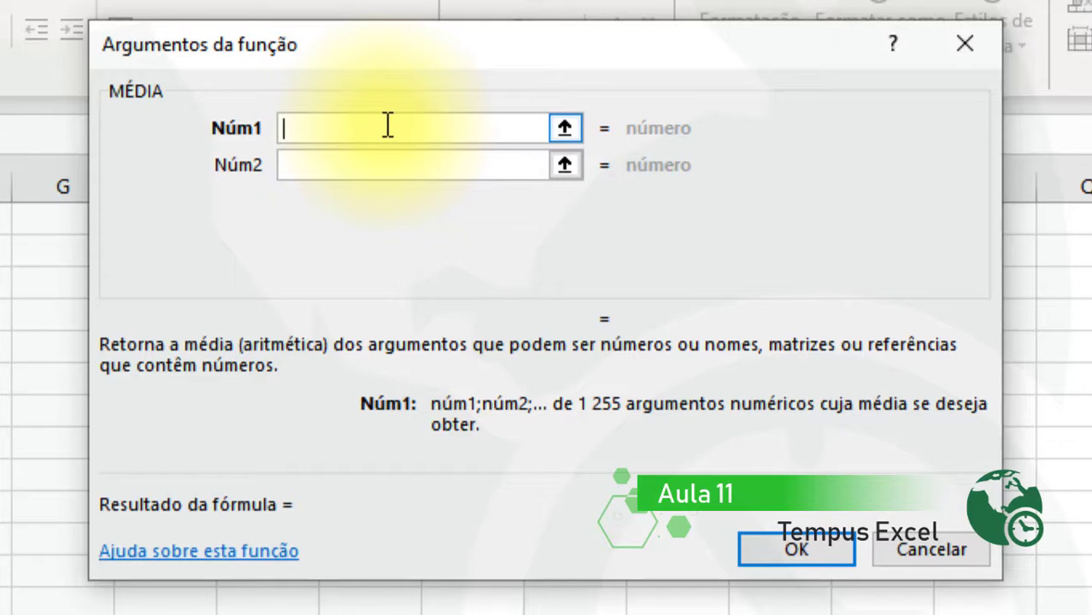
{"action": "left_click", "coordinate": [356, 167]}
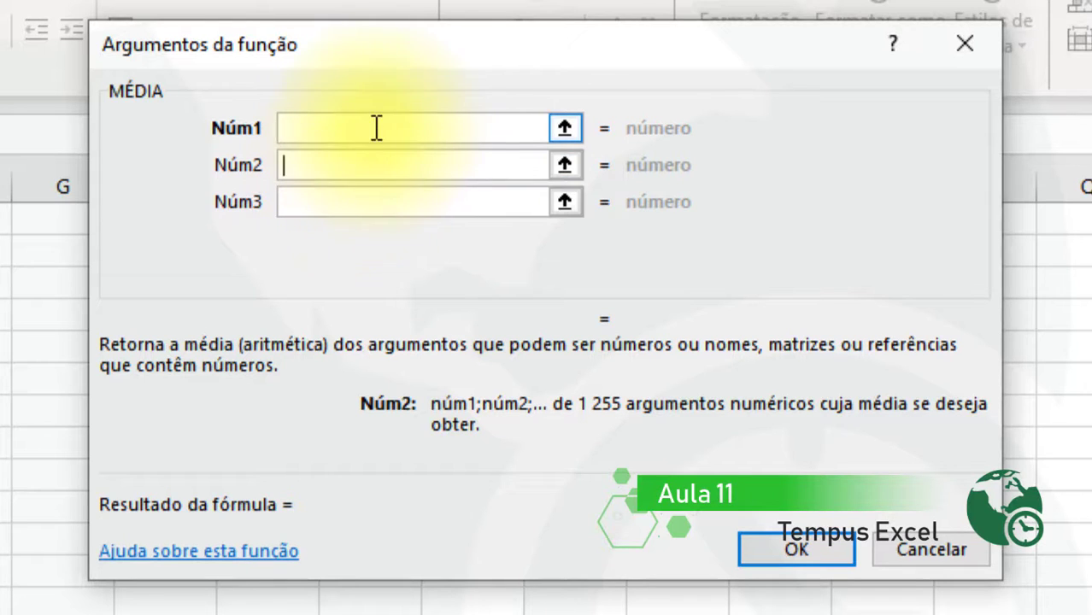
{"action": "left_click", "coordinate": [374, 126]}
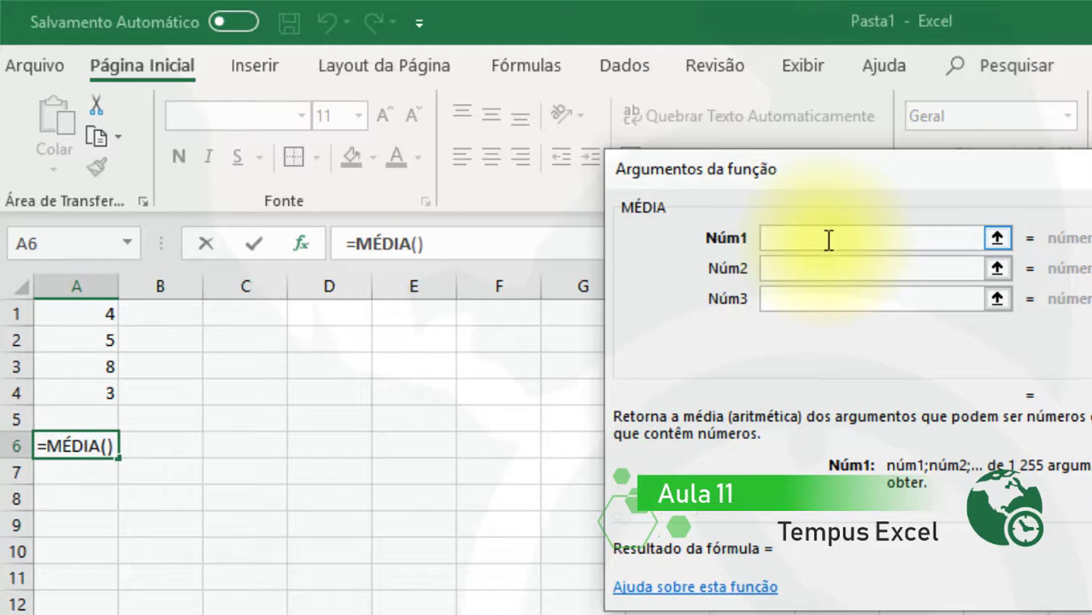
Set the MÉDIA arguments Núm1 to Núm4 to cells A1, A2, A3 and A4, and confirm the function
{"action": "type", "text": "A1"}
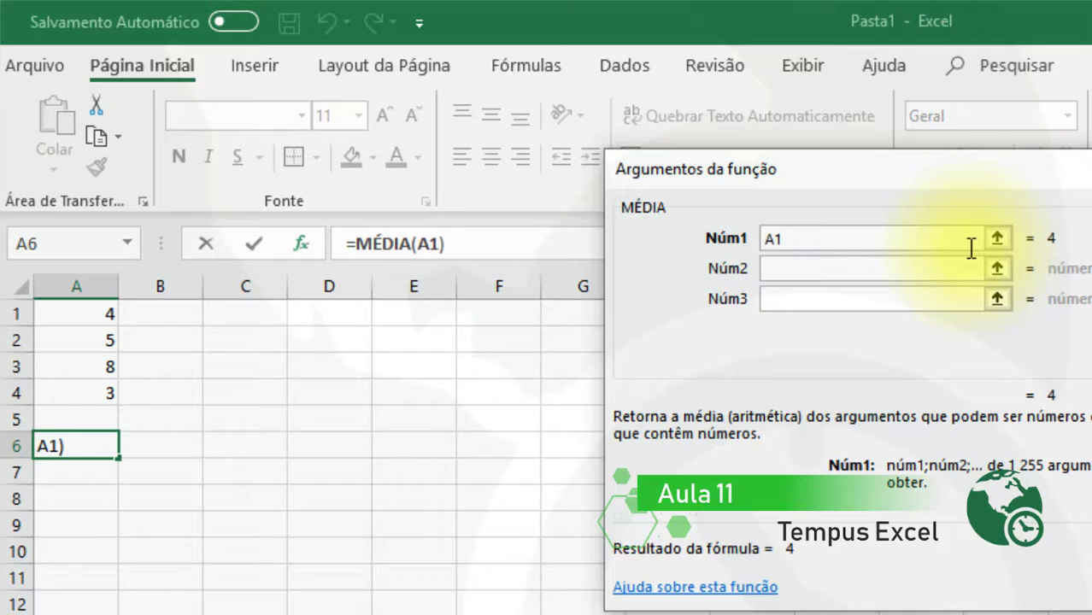
{"action": "left_click", "coordinate": [831, 265]}
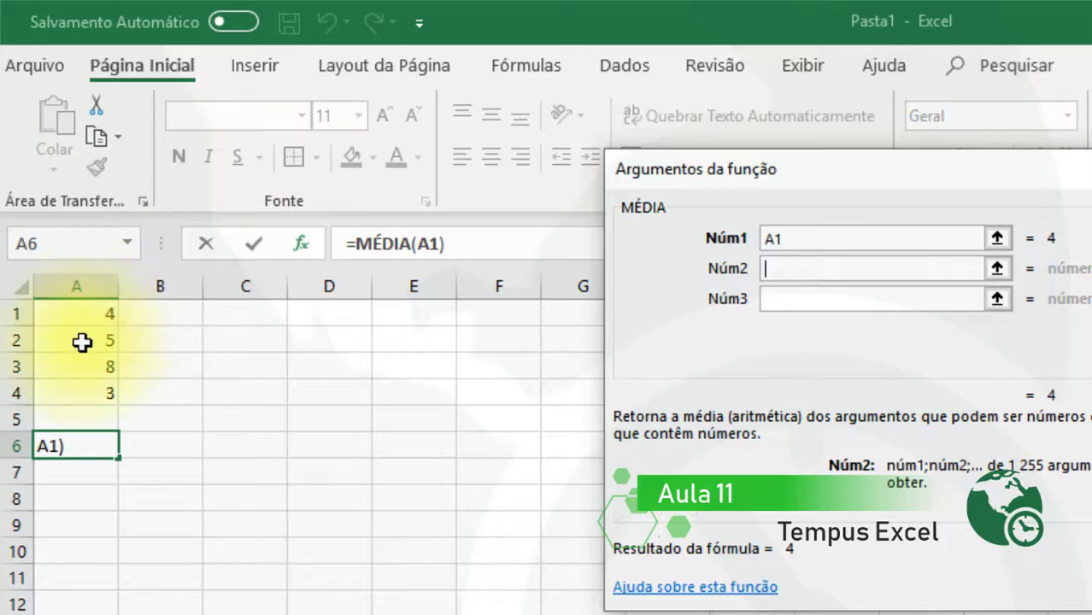
{"action": "left_click", "coordinate": [82, 342]}
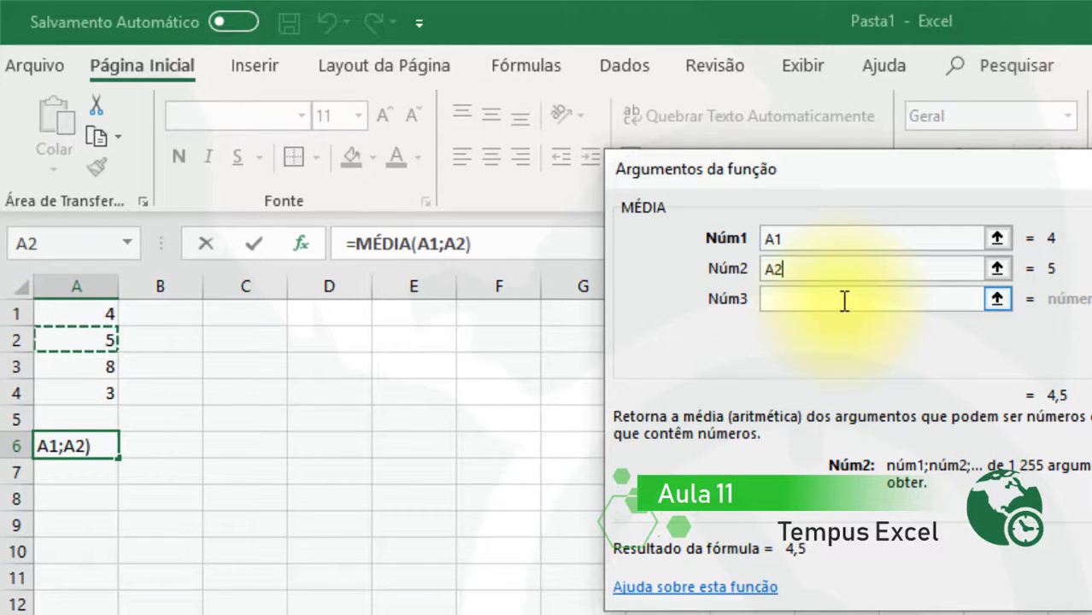
{"action": "left_click", "coordinate": [912, 298]}
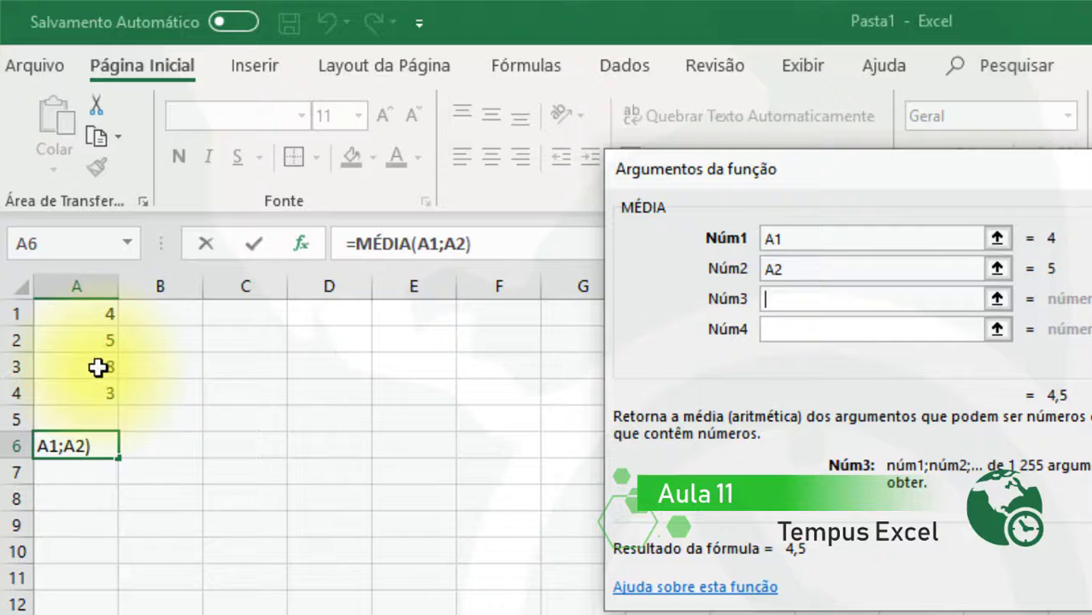
{"action": "left_click", "coordinate": [99, 366]}
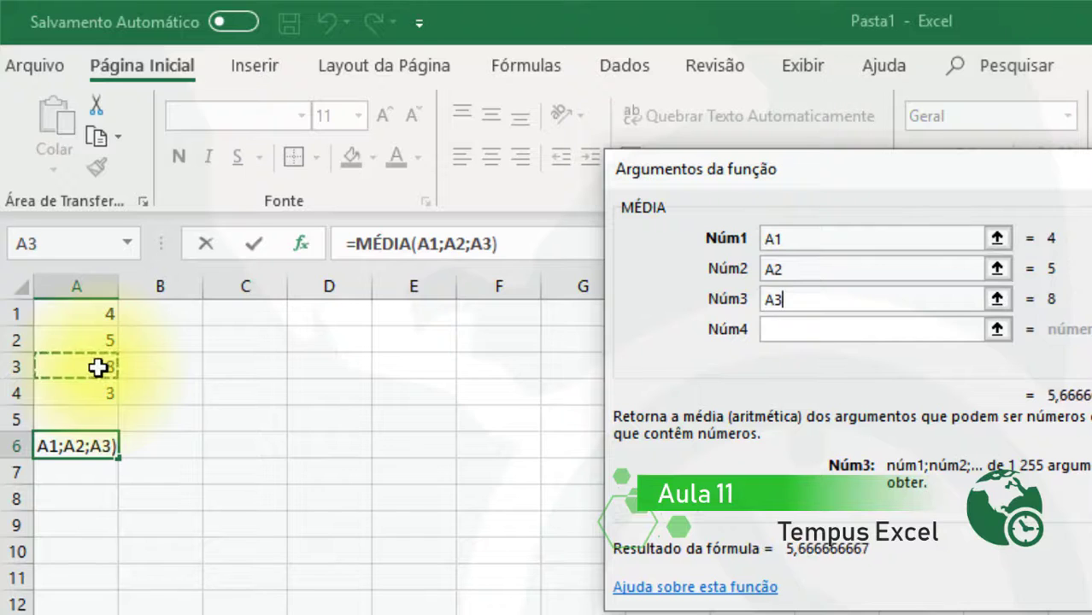
{"action": "left_click", "coordinate": [816, 330]}
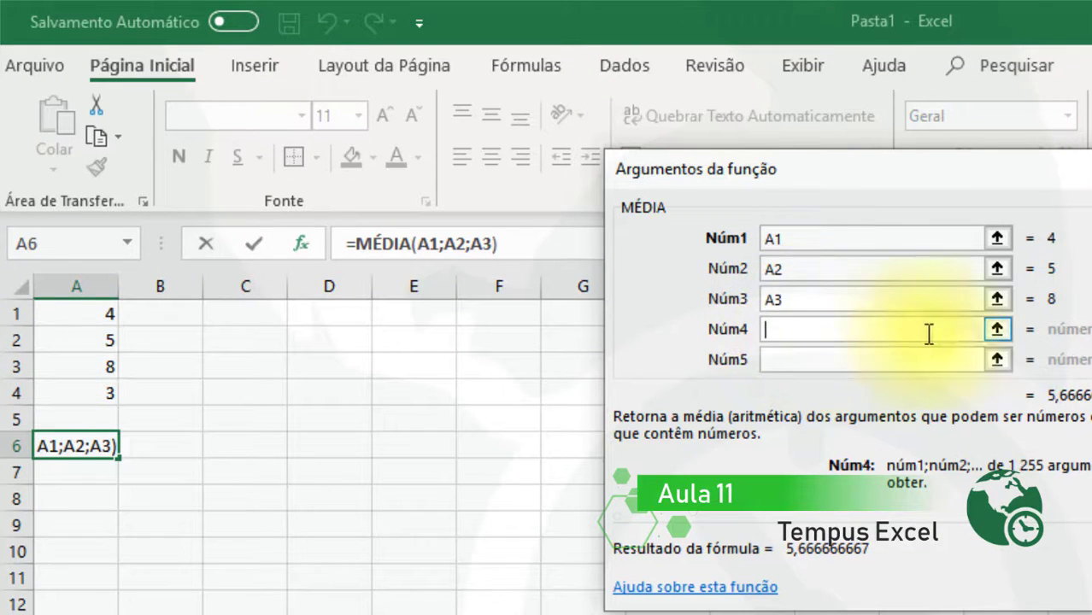
{"action": "left_click", "coordinate": [997, 332]}
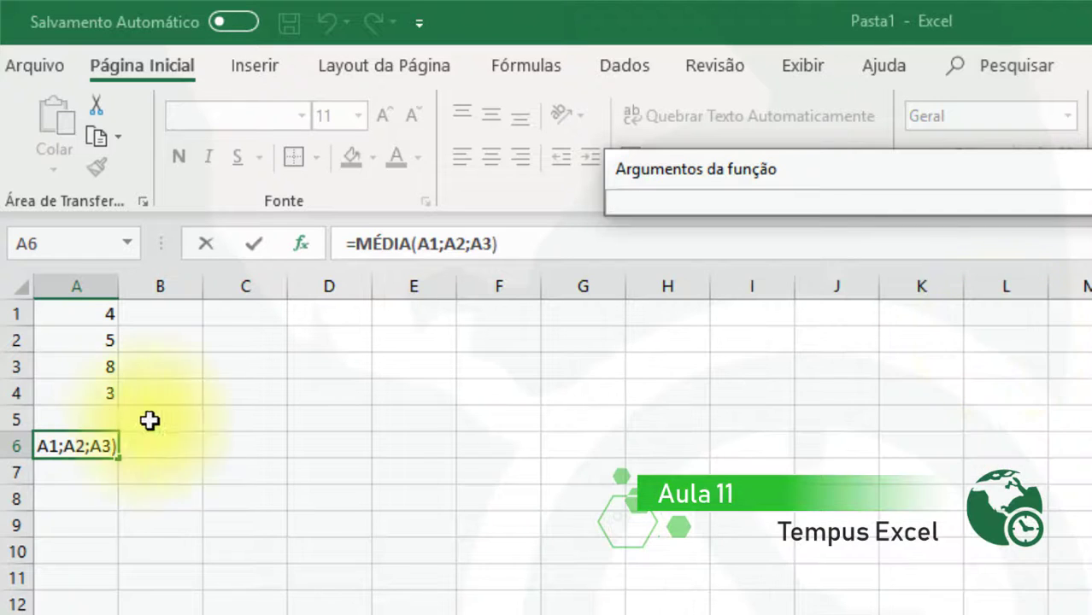
{"action": "left_click", "coordinate": [94, 394]}
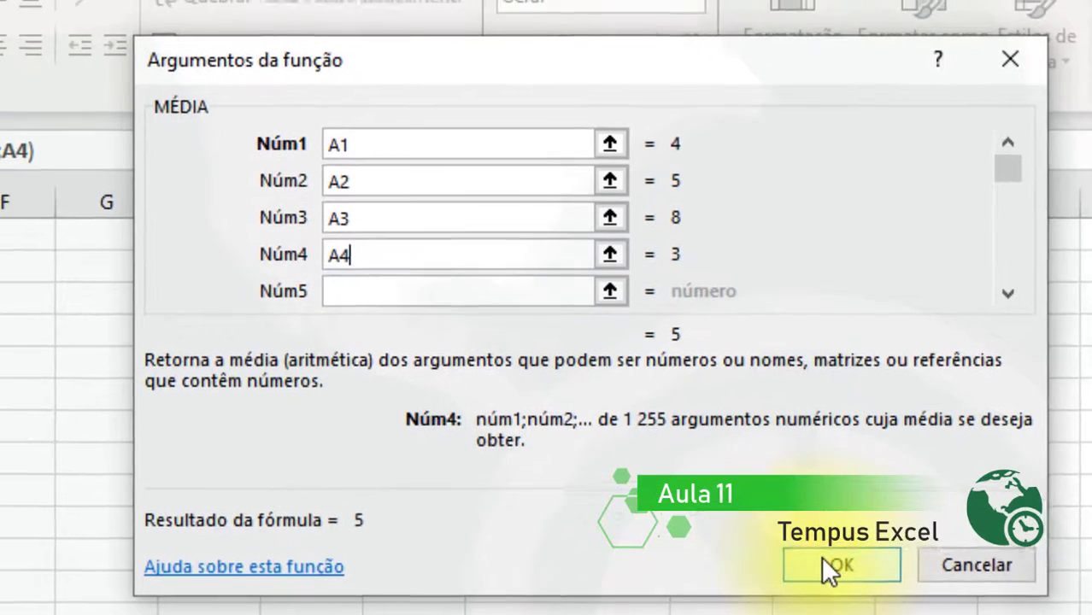
{"action": "key", "text": "Return"}
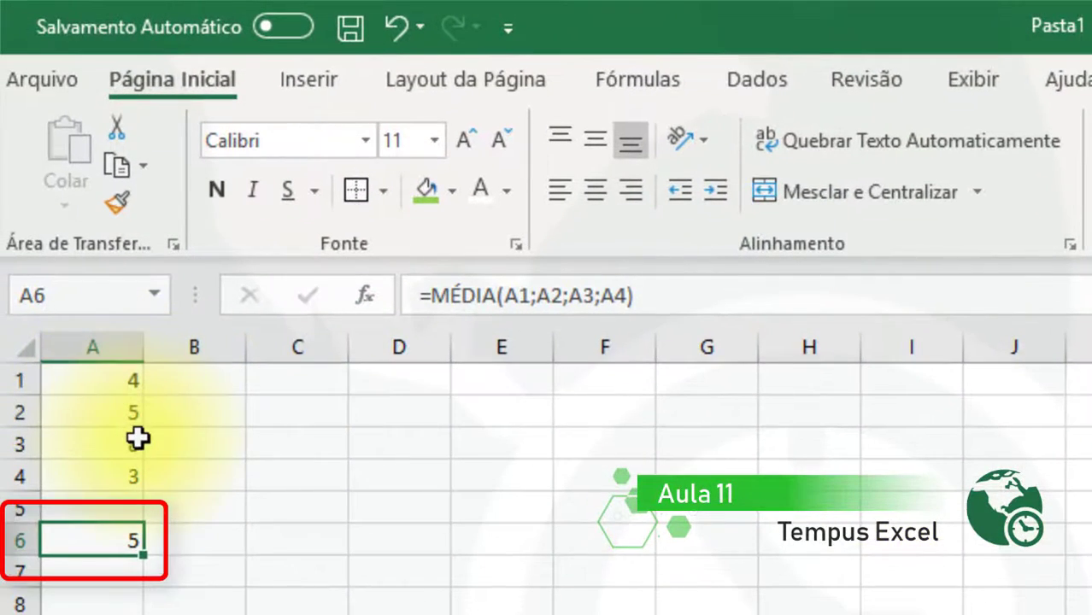
Review the numbers in cells A2 to A4 and the average formula in A6
{"action": "left_click", "coordinate": [111, 417]}
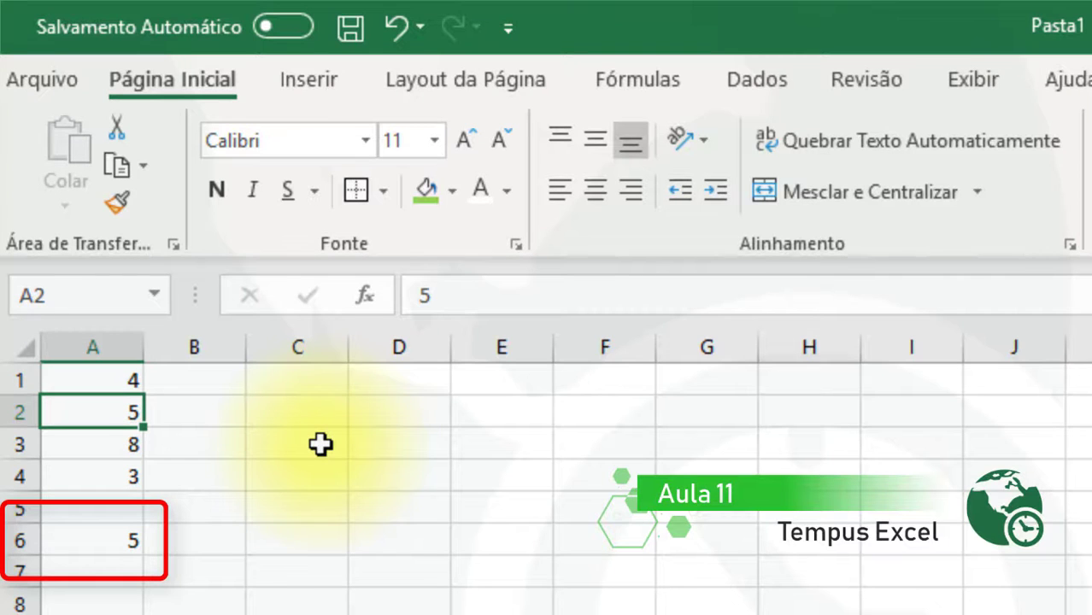
{"action": "left_click", "coordinate": [132, 449]}
{"action": "left_click", "coordinate": [122, 473]}
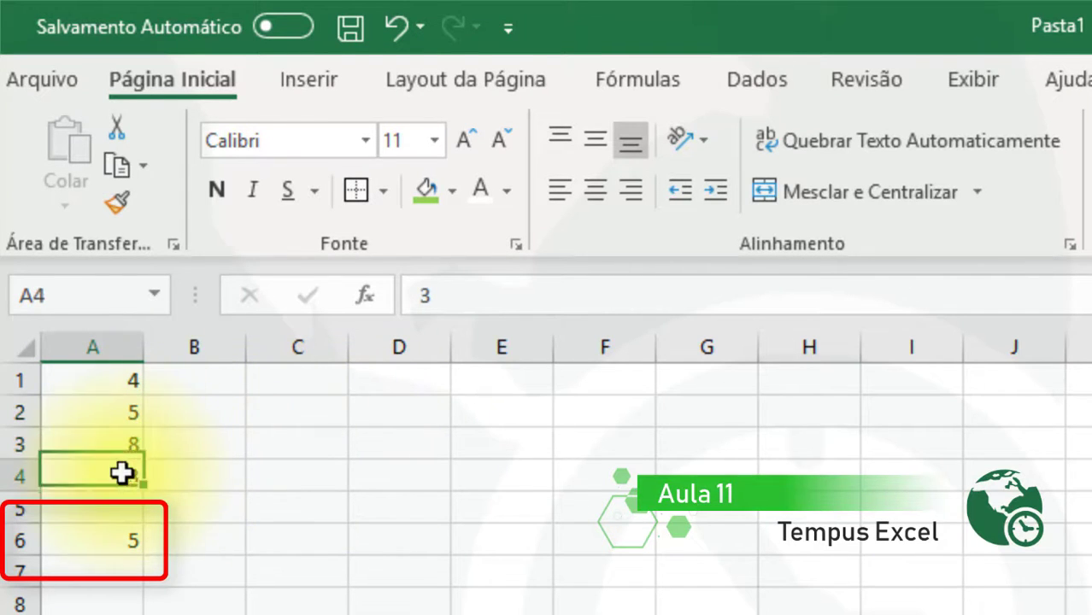
{"action": "left_click", "coordinate": [114, 538]}
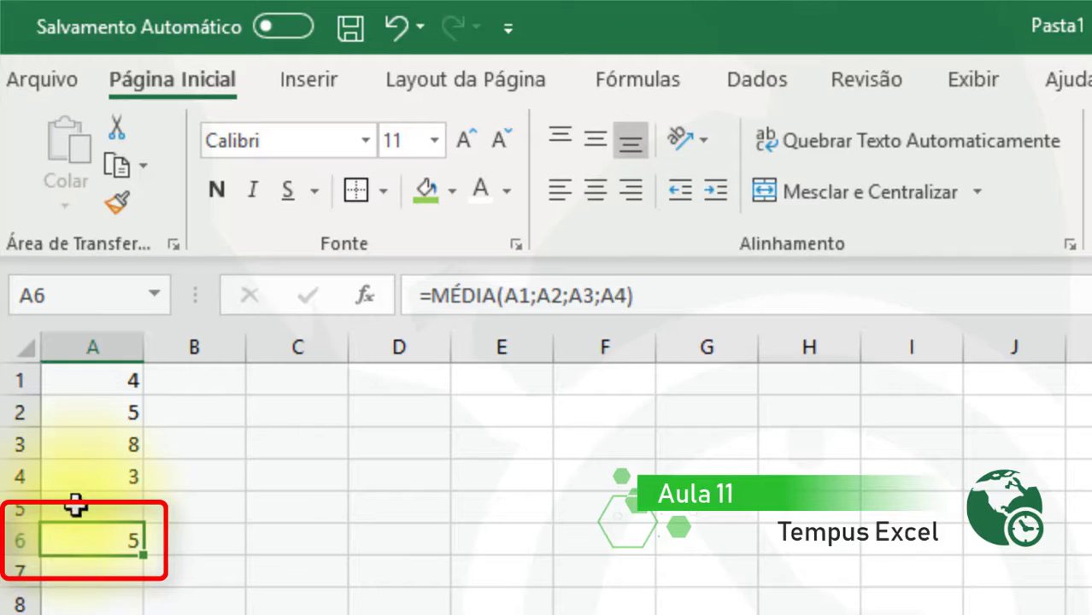
Change the value in cell A4 to 7
{"action": "left_click", "coordinate": [76, 476]}
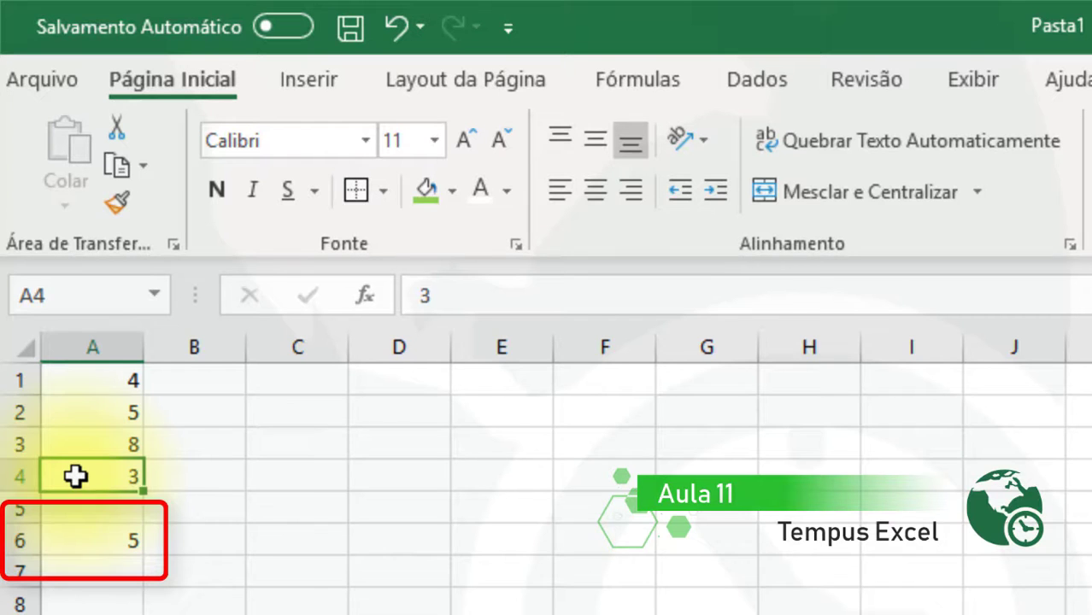
{"action": "type", "text": "7"}
{"action": "key", "text": "Return"}
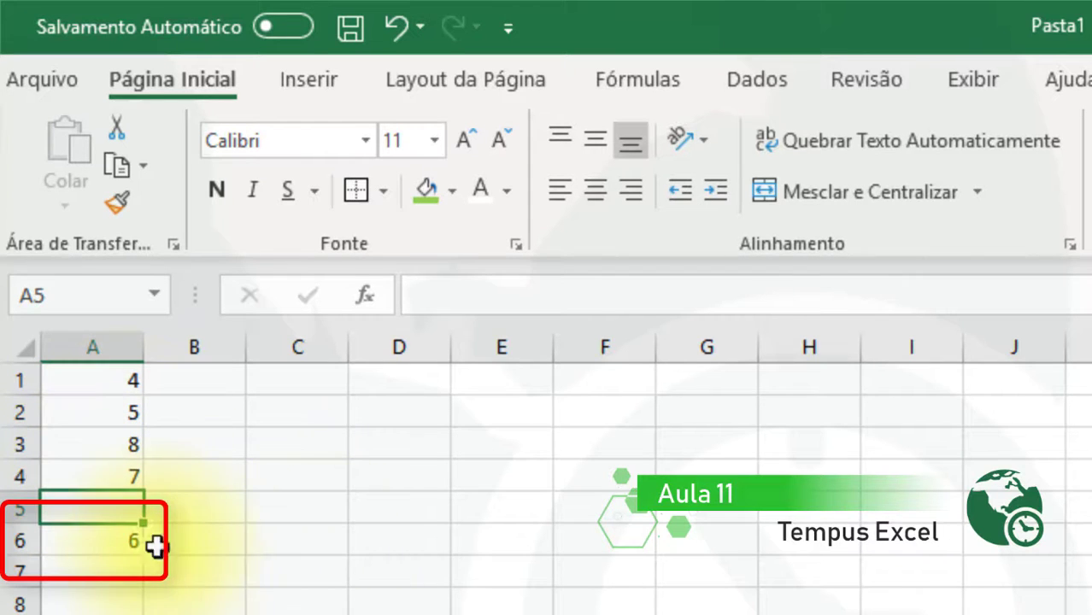
Remove the equals sign from the start of the MÉDIA formula in cell A6
{"action": "left_click", "coordinate": [120, 542]}
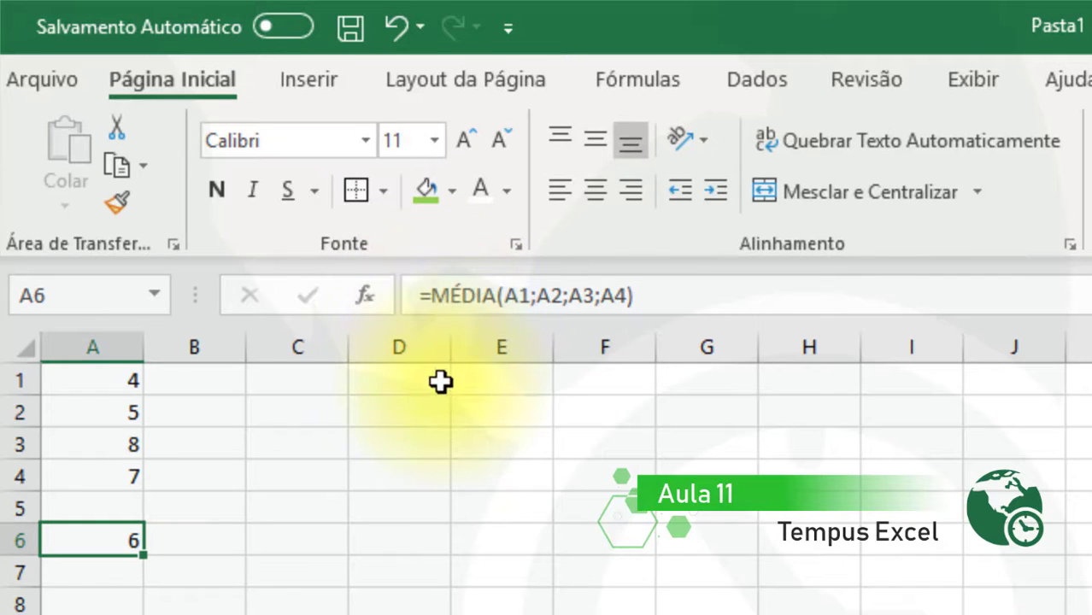
{"action": "left_click", "coordinate": [434, 296]}
{"action": "key", "text": "BackSpace"}
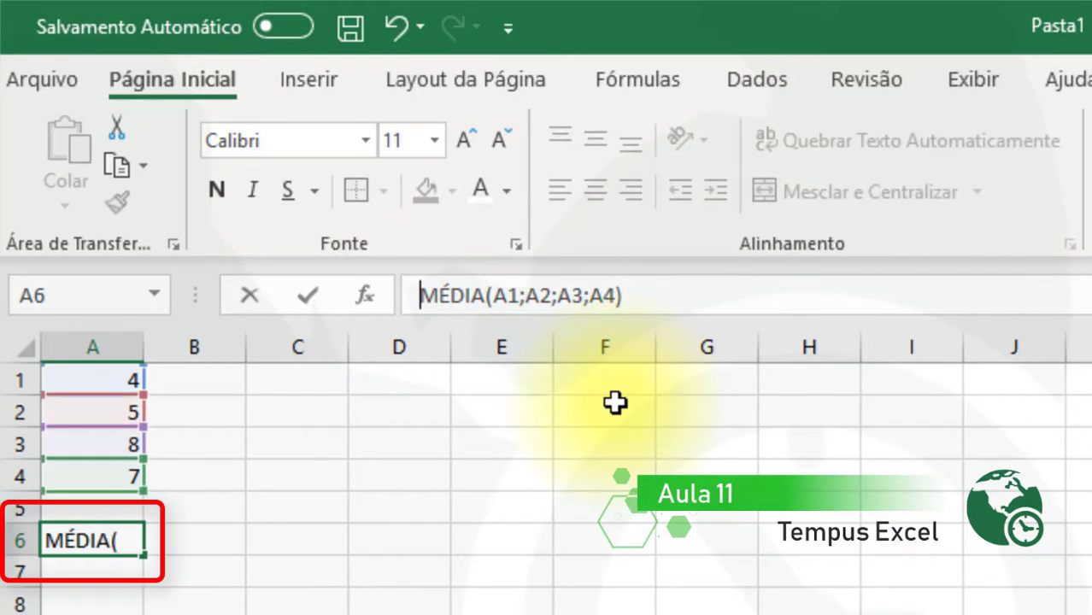
{"action": "key", "text": "Return"}
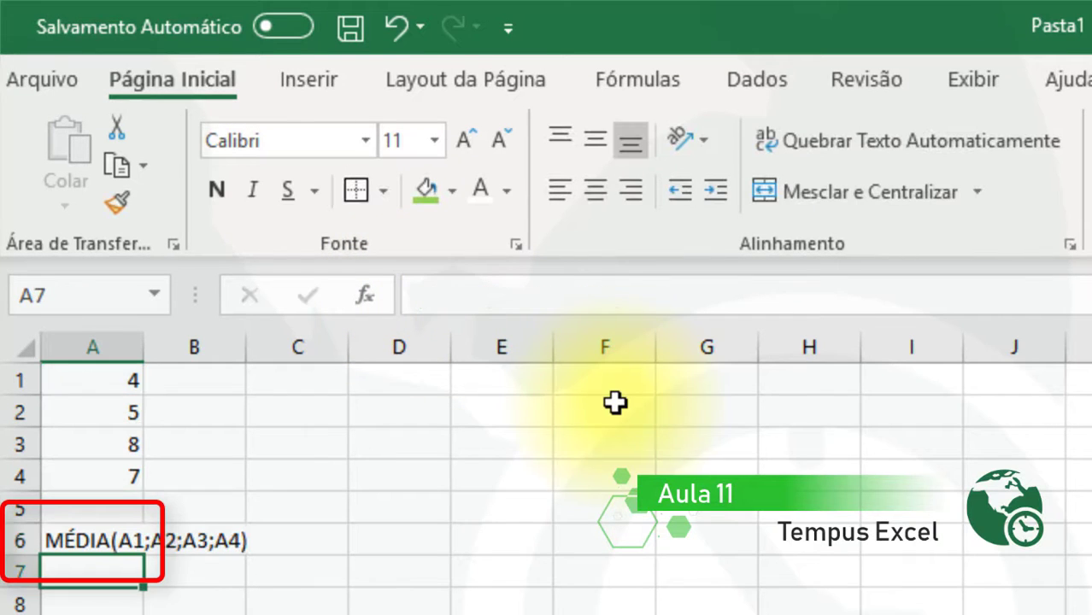
Restore the equals sign at the start of the MÉDIA formula in cell A6
{"action": "left_click", "coordinate": [92, 537]}
{"action": "left_click", "coordinate": [419, 296]}
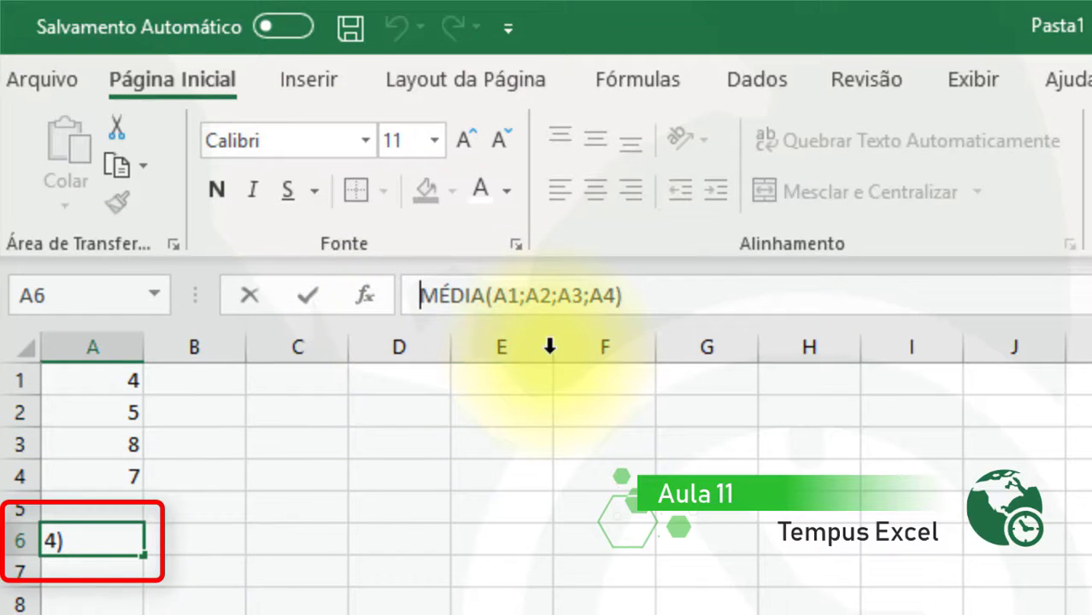
{"action": "type", "text": "="}
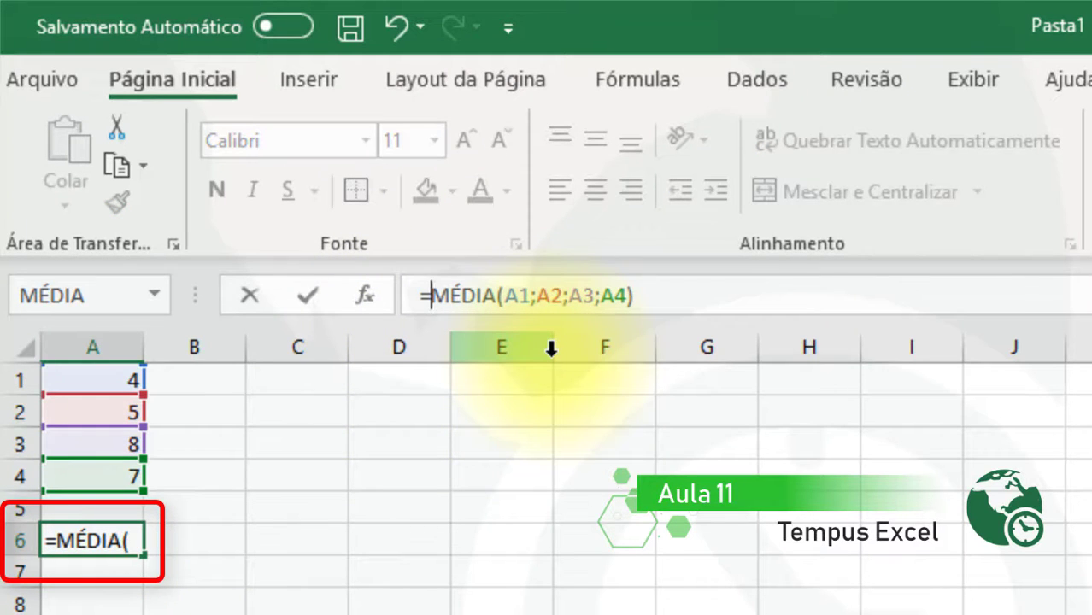
{"action": "key", "text": "Return"}
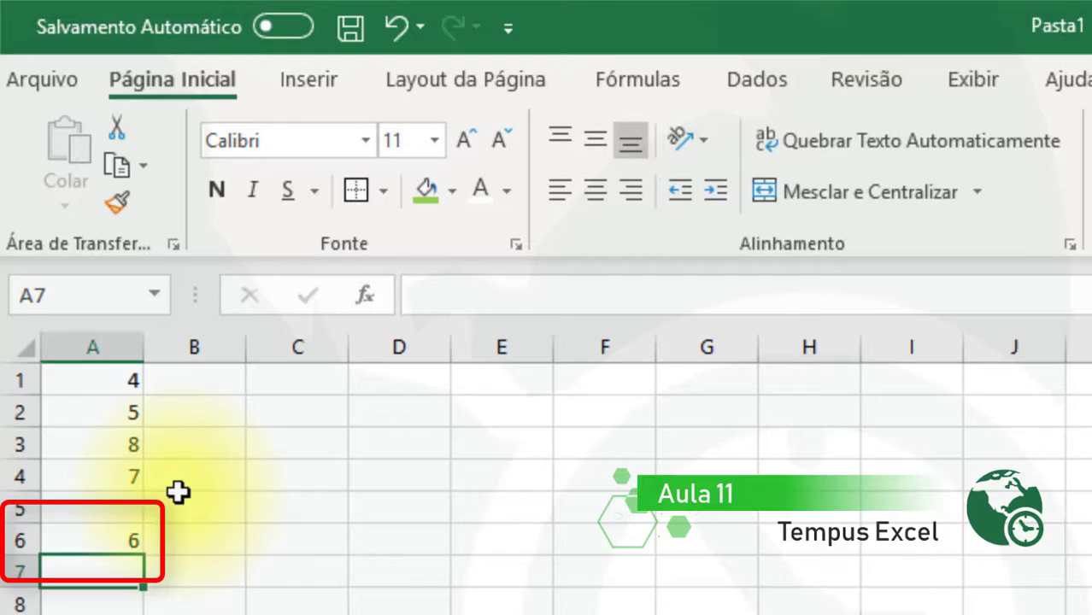
Examine how the cell references A1 to A4 in the A6 formula match the numbered arguments of MÉDIA
{"action": "left_click", "coordinate": [98, 532]}
{"action": "left_click", "coordinate": [731, 289]}
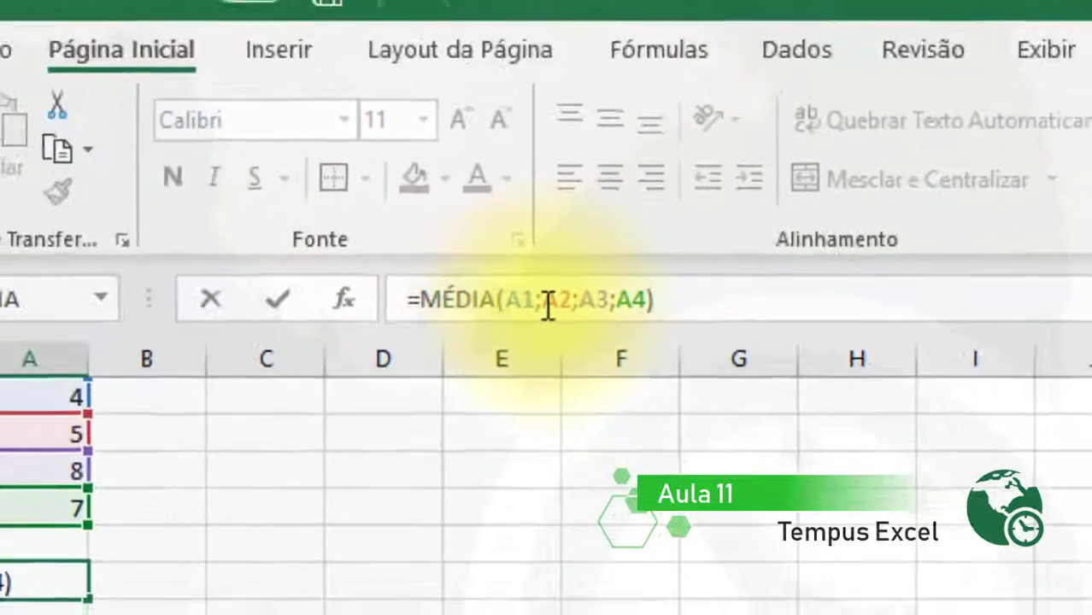
{"action": "left_click", "coordinate": [554, 307]}
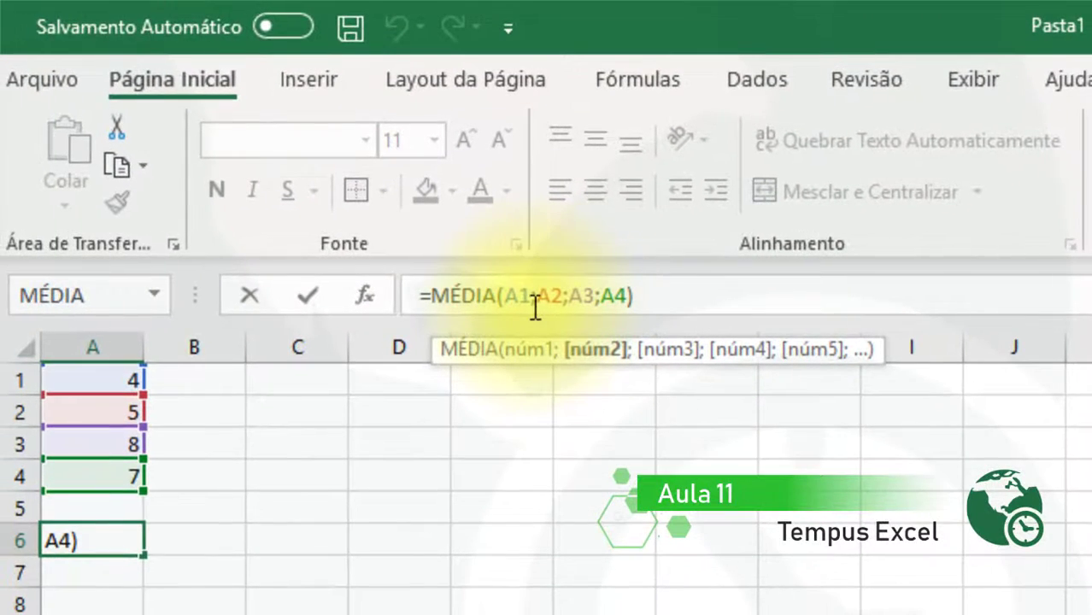
{"action": "left_click", "coordinate": [521, 299]}
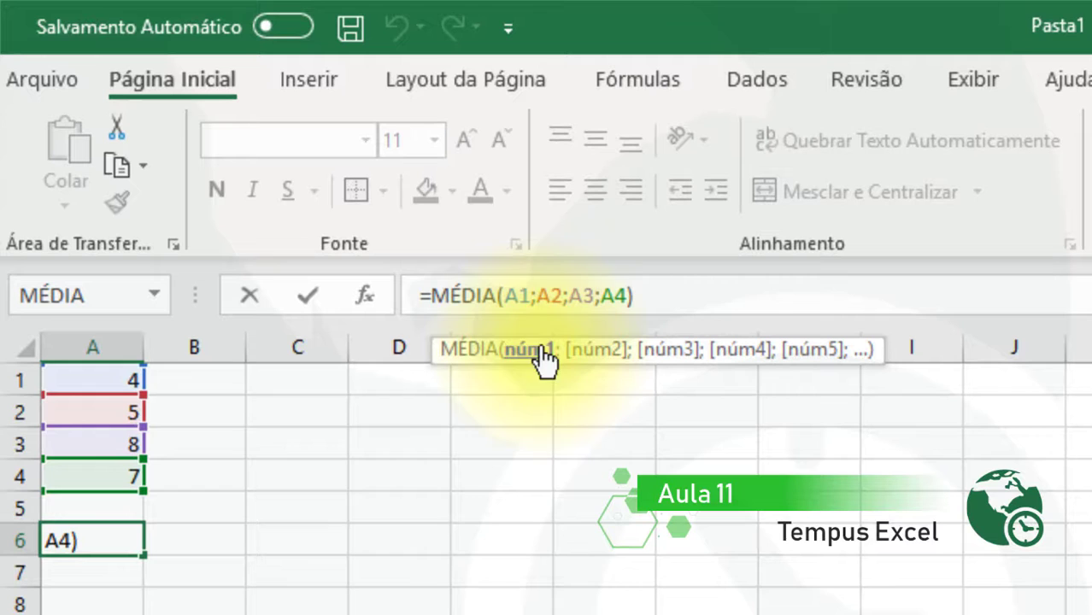
{"action": "left_click", "coordinate": [552, 301]}
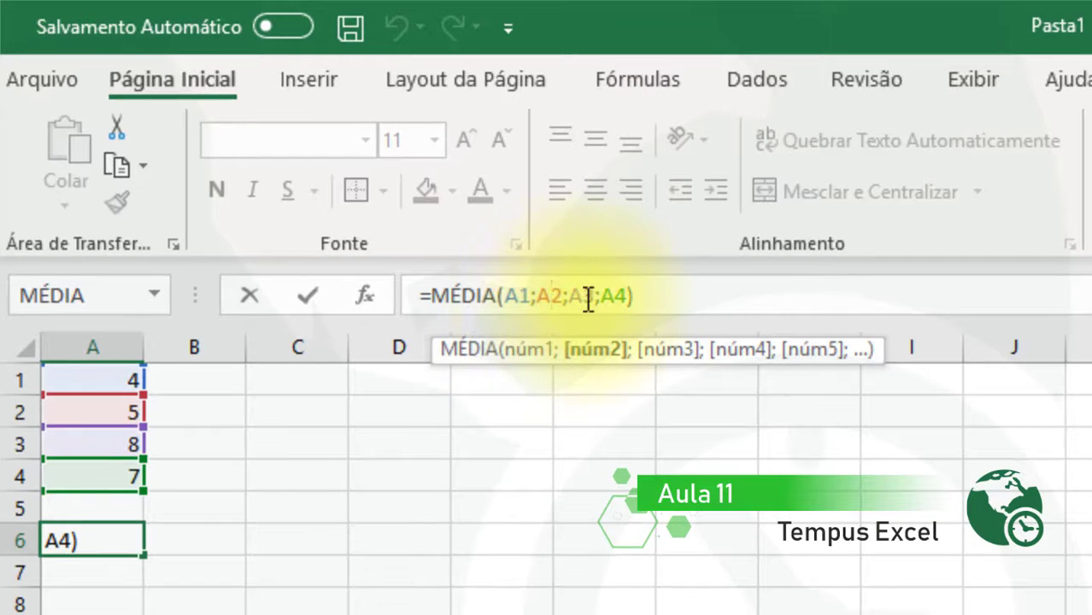
{"action": "left_click", "coordinate": [586, 301]}
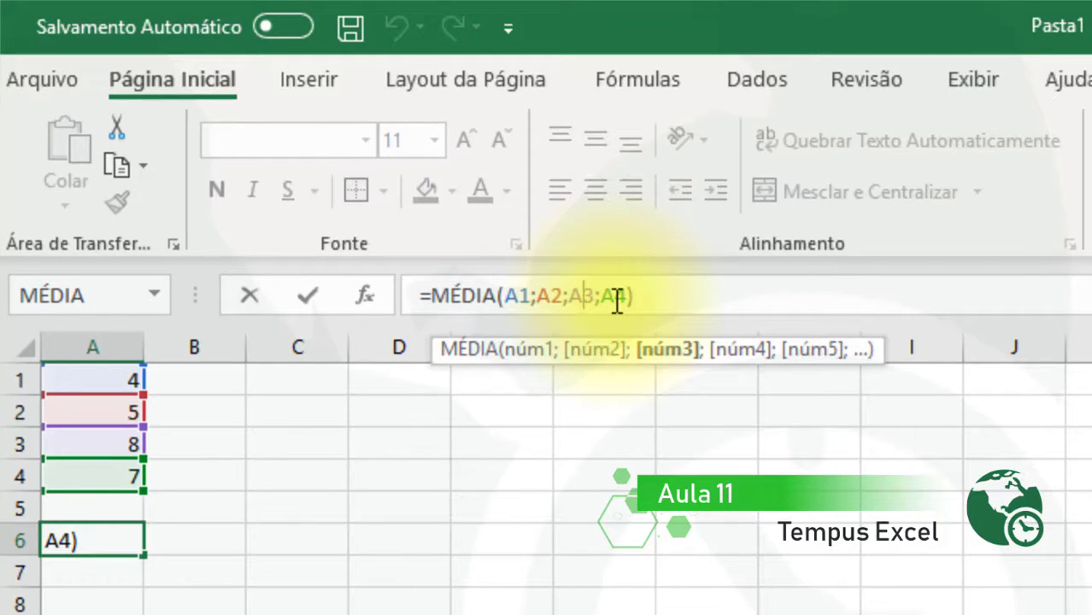
{"action": "left_click", "coordinate": [617, 297]}
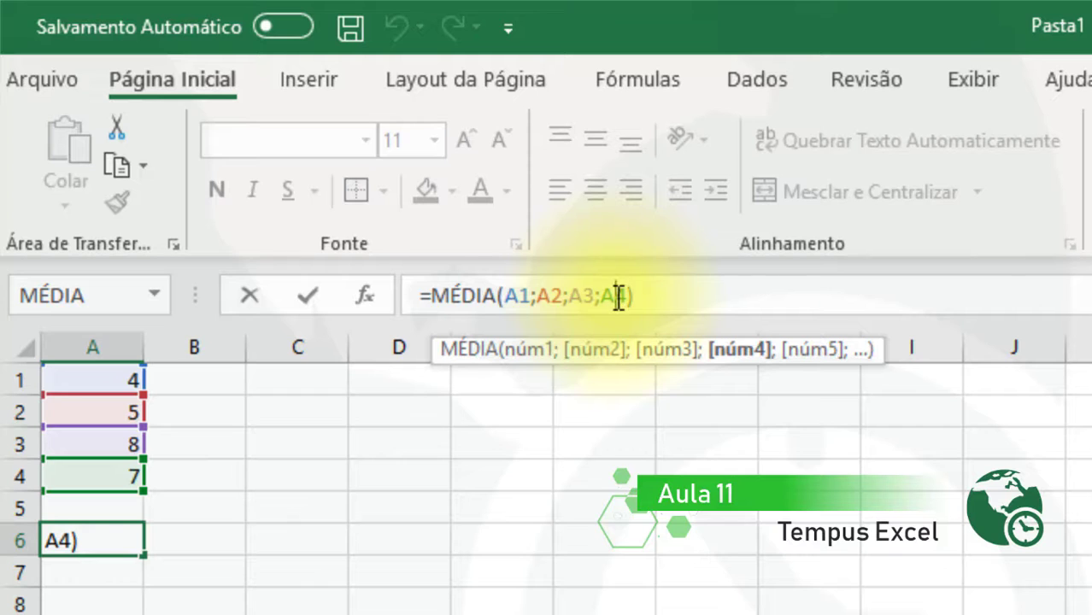
Examine the semicolons that separate the arguments in the MÉDIA formula
{"action": "left_click", "coordinate": [540, 298]}
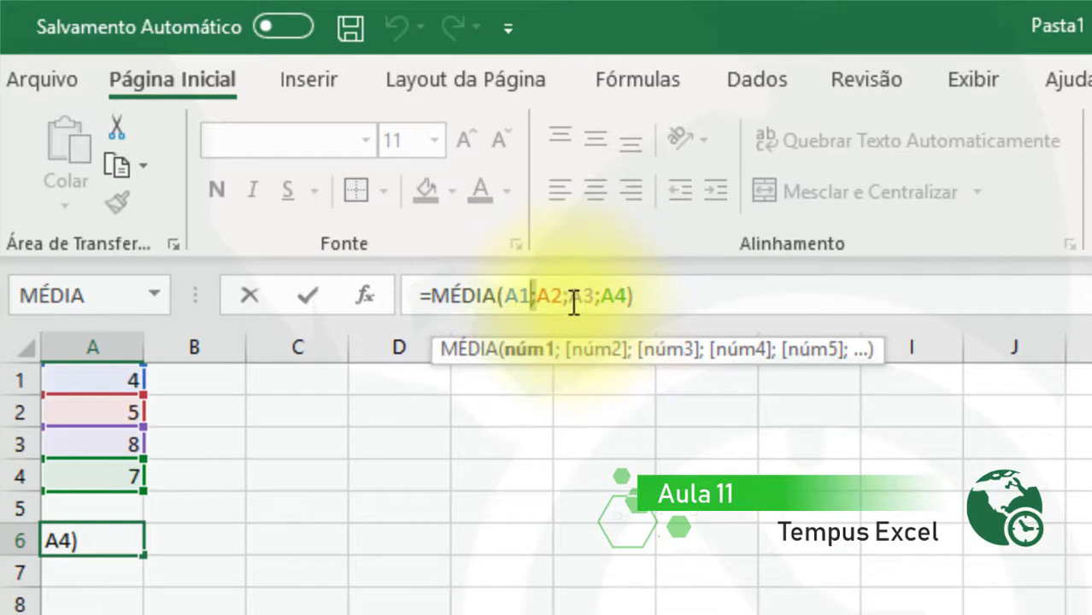
{"action": "left_click", "coordinate": [571, 299]}
{"action": "left_click", "coordinate": [595, 297]}
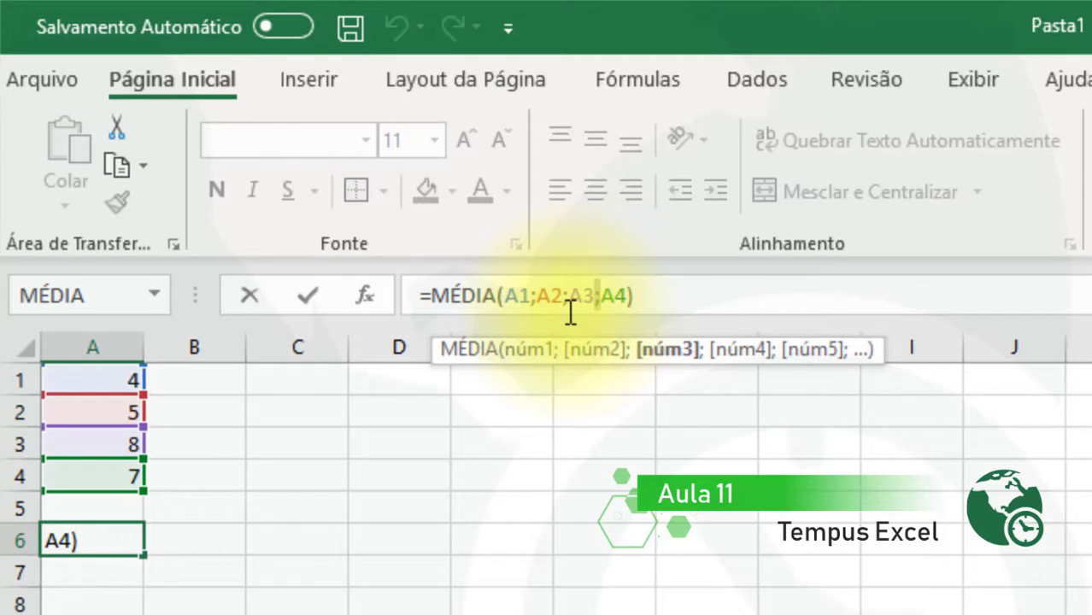
{"action": "left_click", "coordinate": [533, 298]}
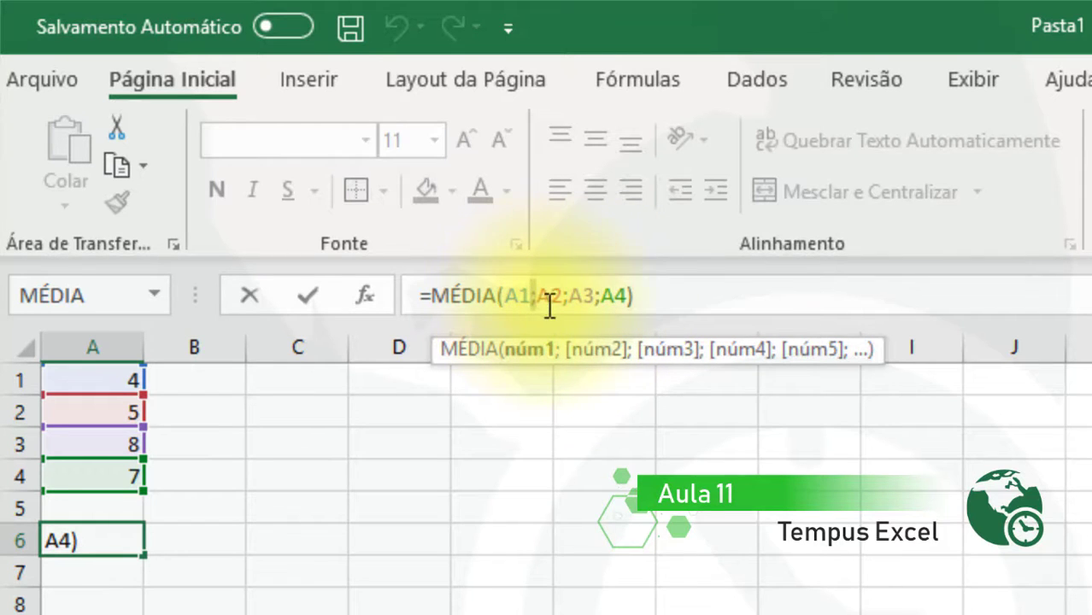
{"action": "left_click", "coordinate": [601, 299]}
{"action": "left_click", "coordinate": [610, 305]}
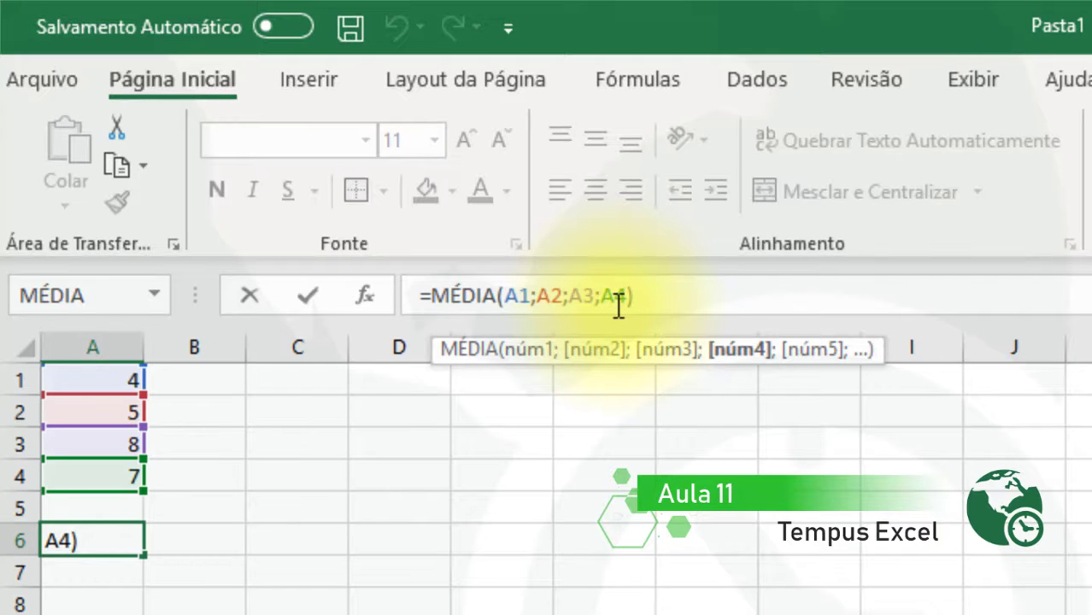
Open the function arguments of the MÉDIA formula in A6 and clear all four entries, Núm1 to Núm4
{"action": "left_click", "coordinate": [368, 295]}
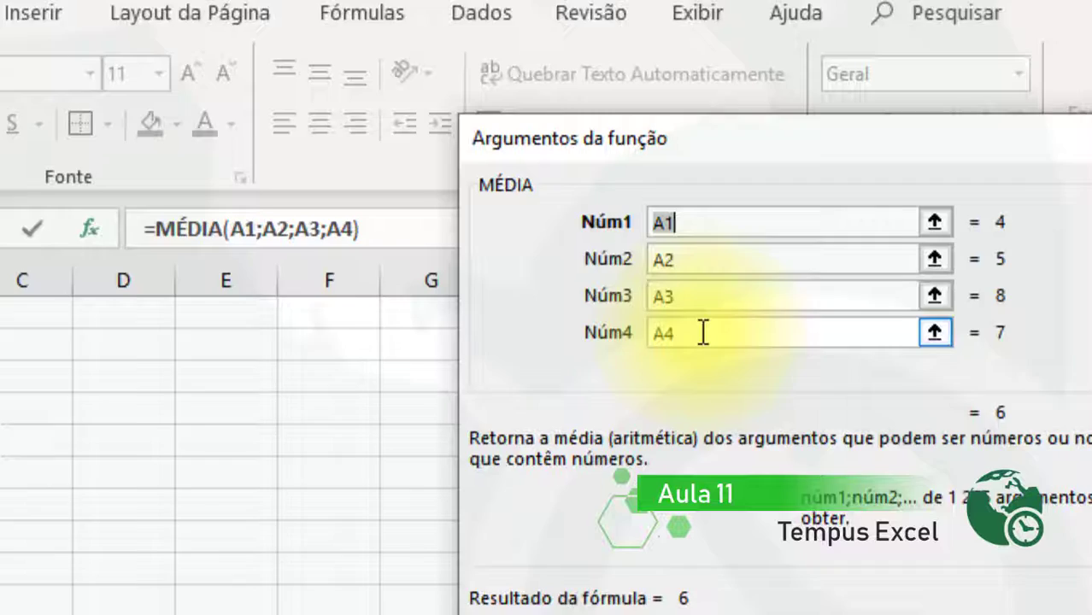
{"action": "left_click", "coordinate": [703, 334]}
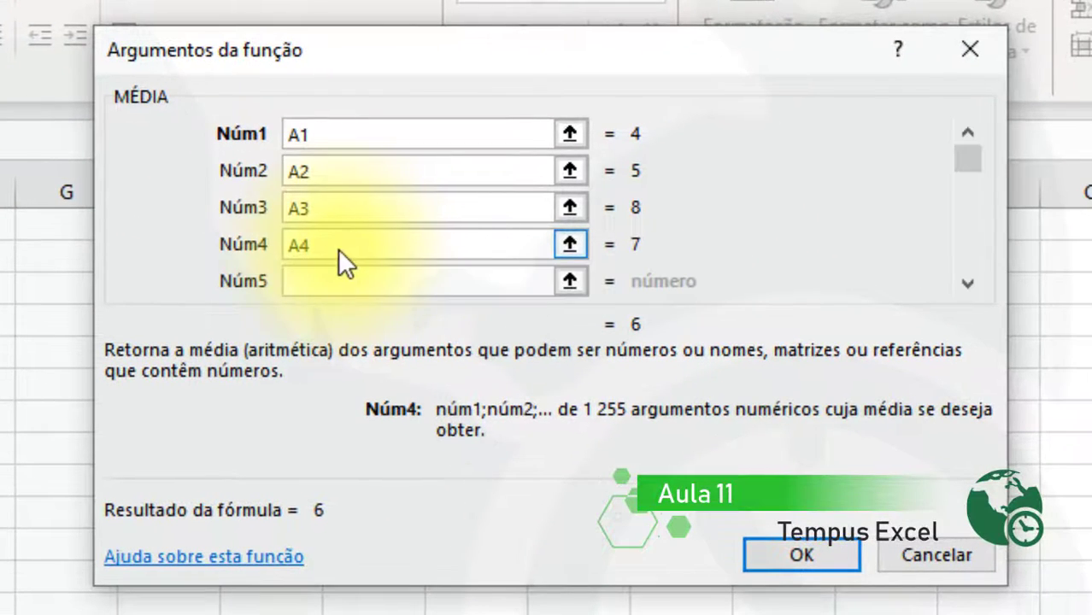
{"action": "left_click_drag", "start_coordinate": [336, 248], "coordinate": [262, 172]}
{"action": "key", "text": "Delete"}
{"action": "key", "text": "Delete"}
{"action": "key", "text": "Delete"}
{"action": "left_click_drag", "start_coordinate": [324, 135], "coordinate": [229, 126]}
{"action": "key", "text": "Delete"}
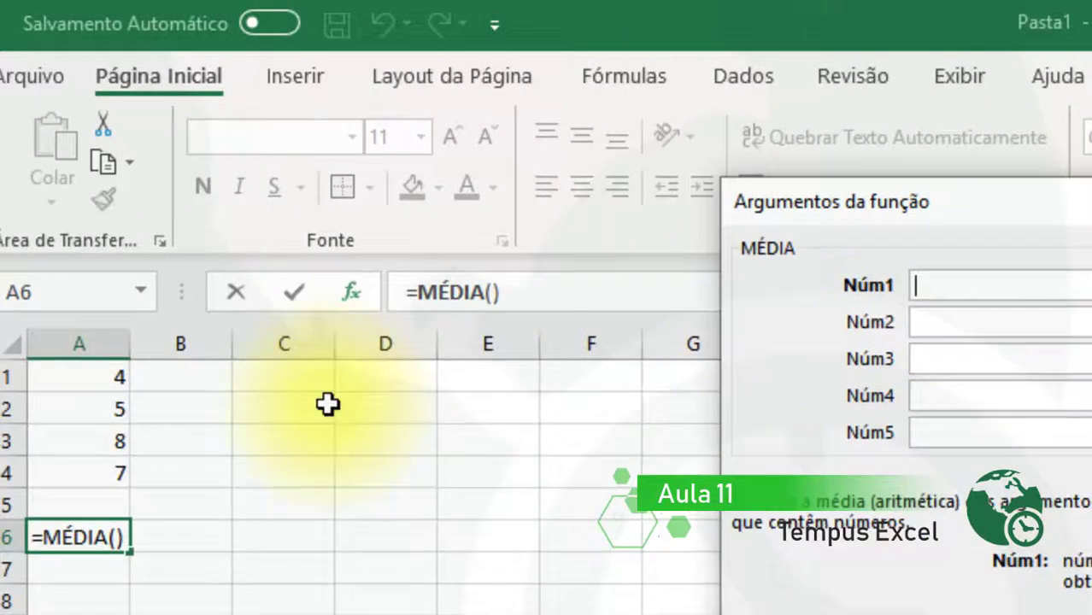
Set the Núm1 argument of MÉDIA to the range A1:A4 and apply the function to A6
{"action": "left_click_drag", "start_coordinate": [105, 377], "coordinate": [115, 468]}
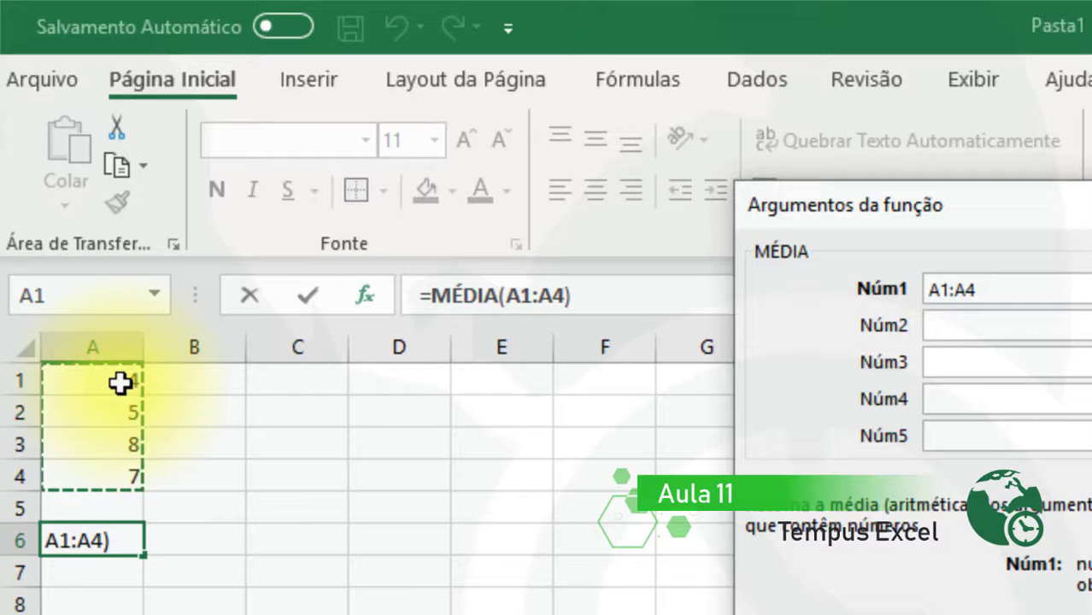
{"action": "left_click_drag", "start_coordinate": [120, 383], "coordinate": [115, 471]}
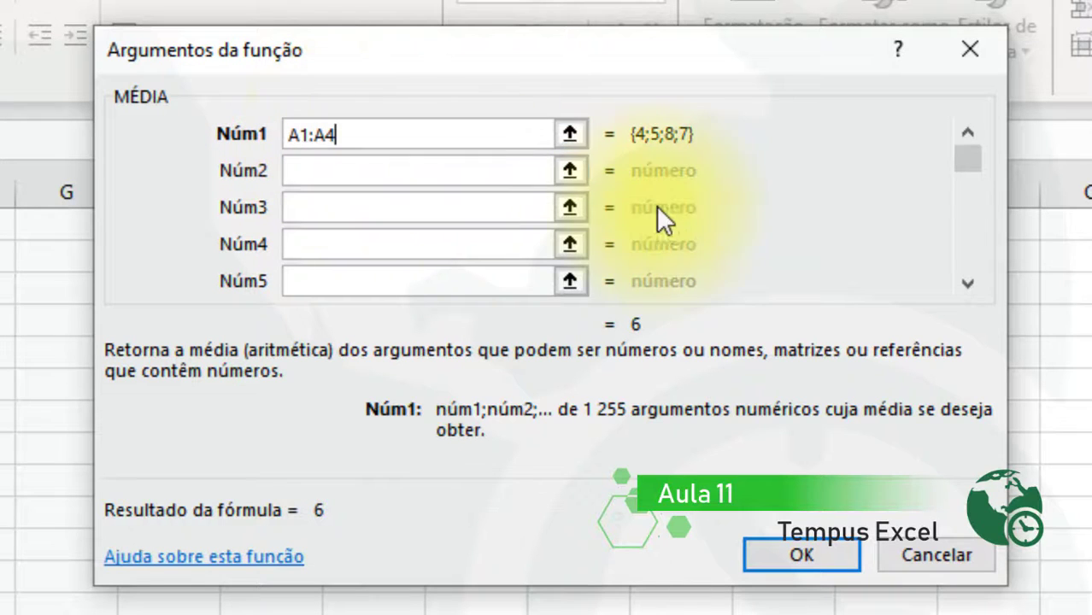
{"action": "left_click", "coordinate": [791, 557]}
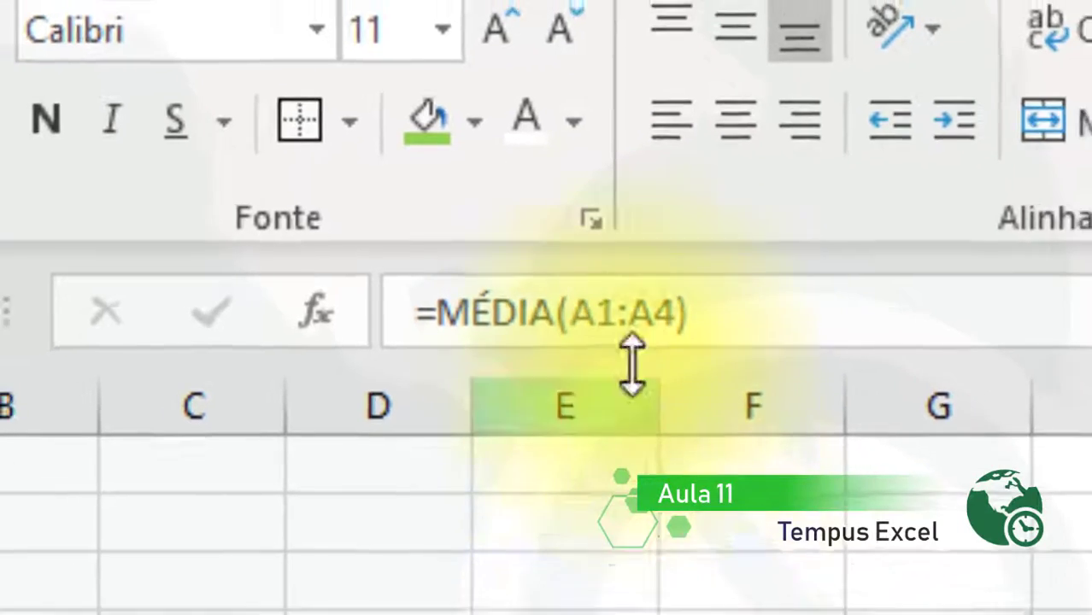
Replace the colon in the A6 formula with a semicolon to make it =MÉDIA(A1;A4)
{"action": "left_click", "coordinate": [617, 313]}
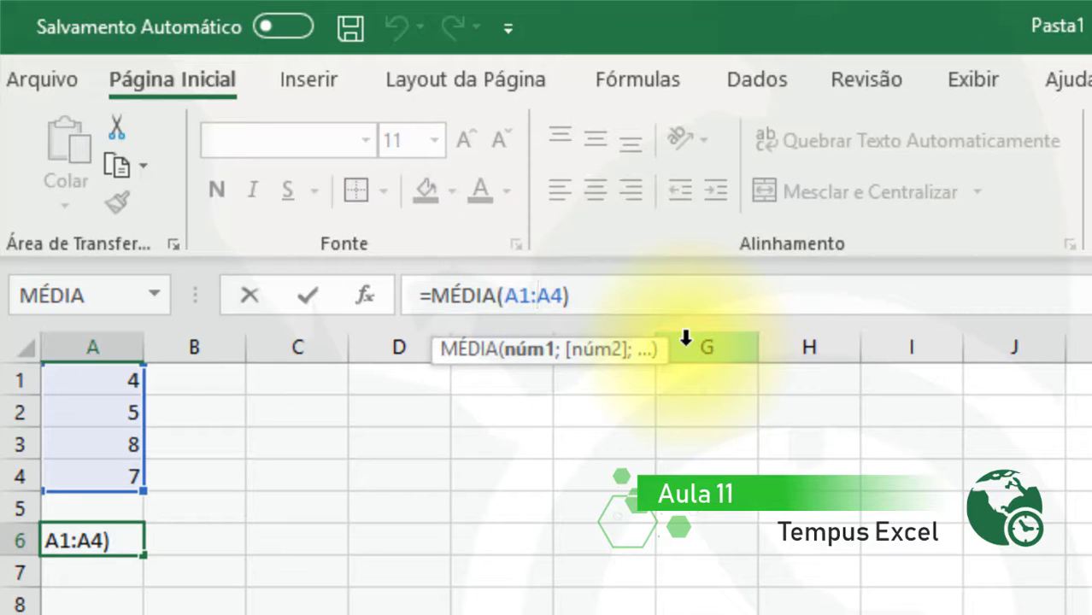
{"action": "key", "text": "BackSpace"}
{"action": "type", "text": ";"}
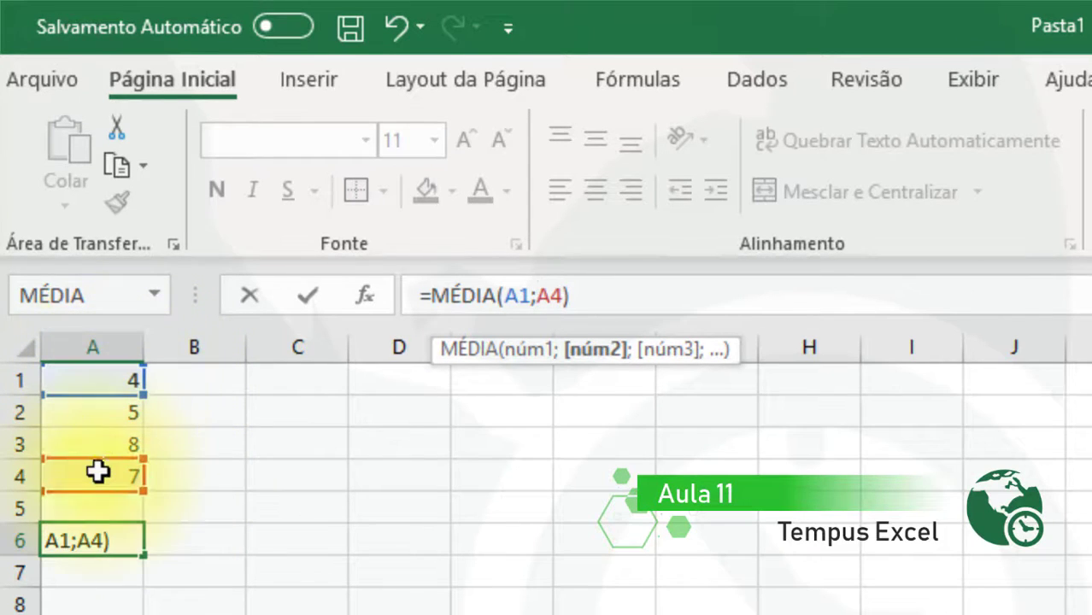
{"action": "key", "text": "Return"}
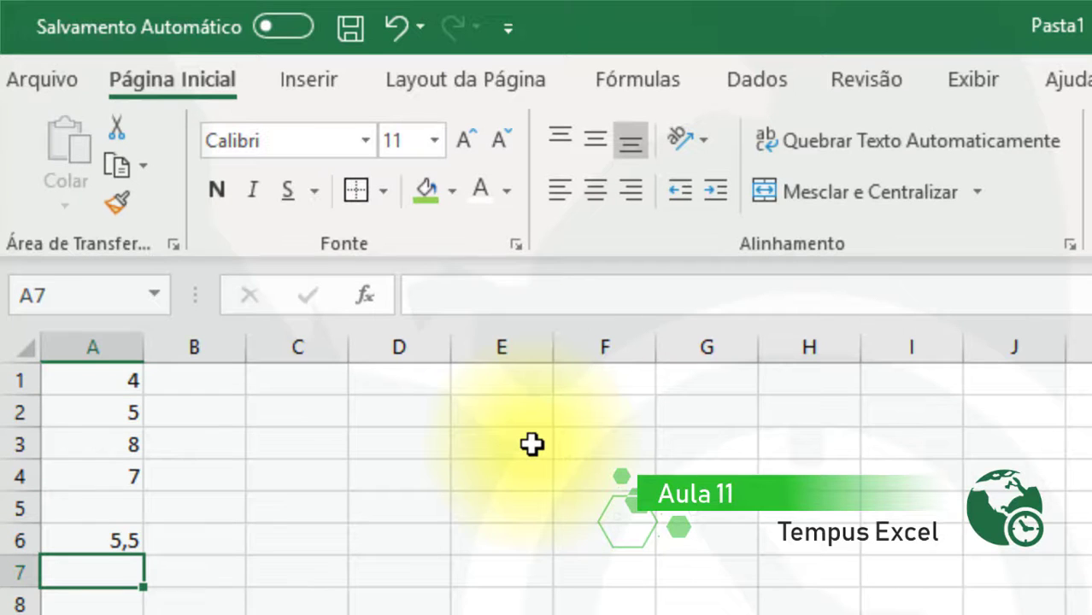
Change the semicolon in the A6 formula back to a colon so it reads =MÉDIA(A1:A4)
{"action": "left_click", "coordinate": [97, 539]}
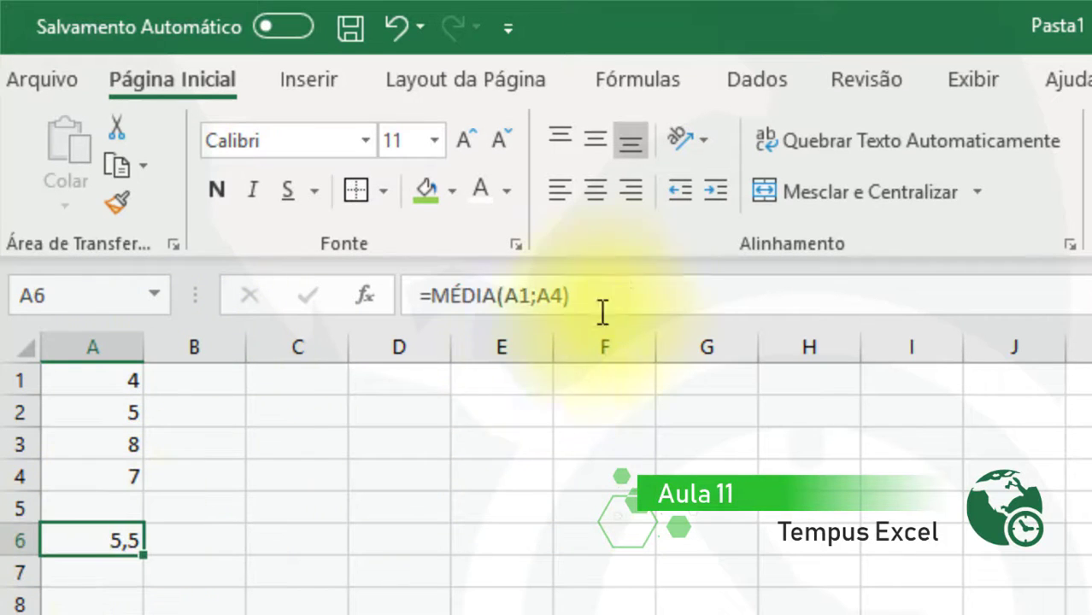
{"action": "left_click", "coordinate": [628, 296]}
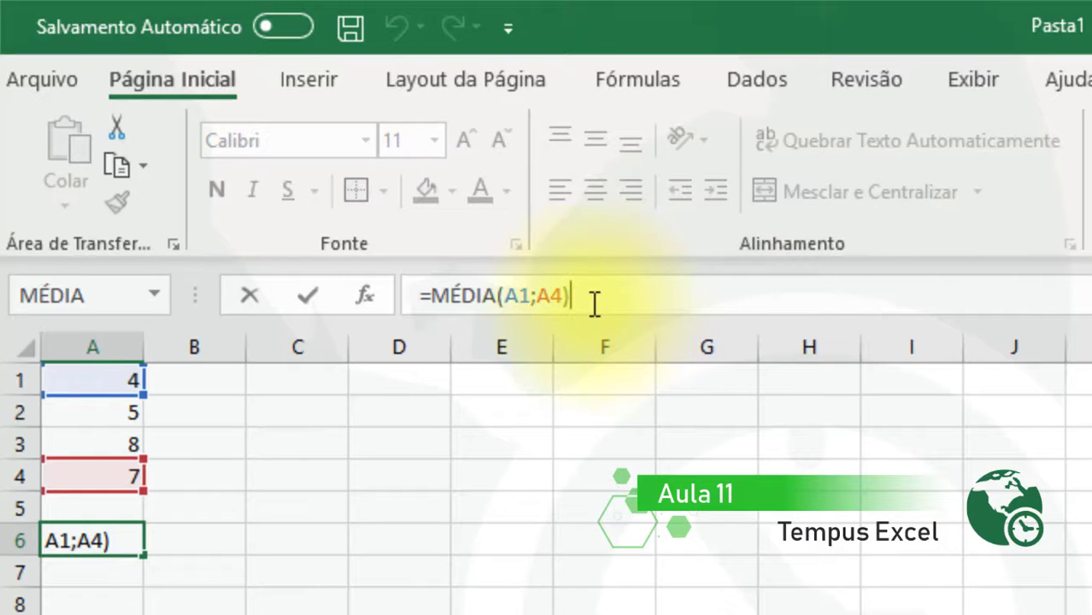
{"action": "left_click", "coordinate": [523, 291]}
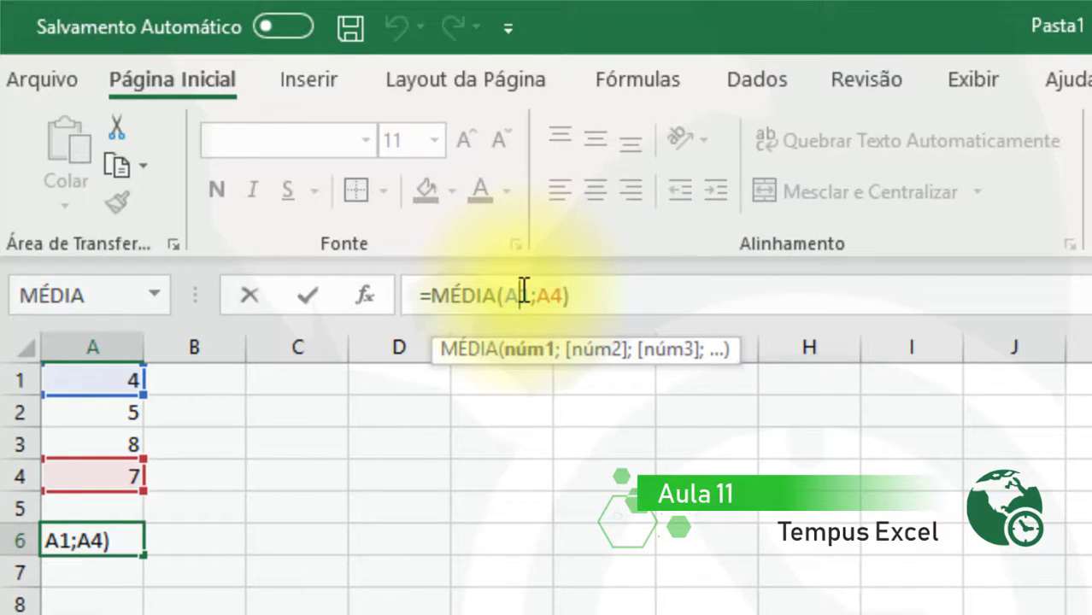
{"action": "left_click", "coordinate": [554, 298]}
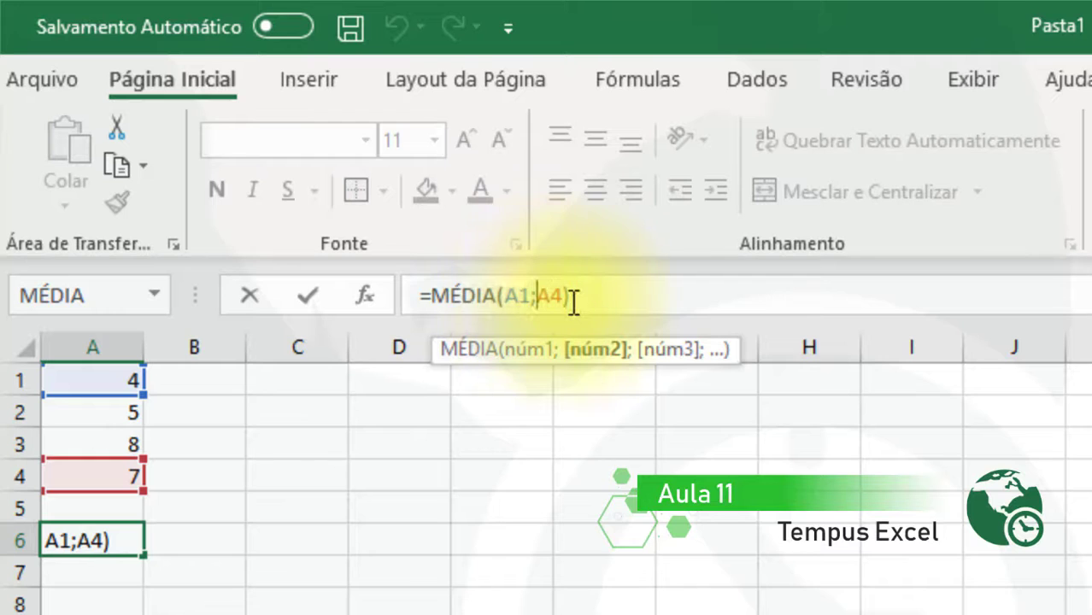
{"action": "key", "text": "BackSpace"}
{"action": "type", "text": ":"}
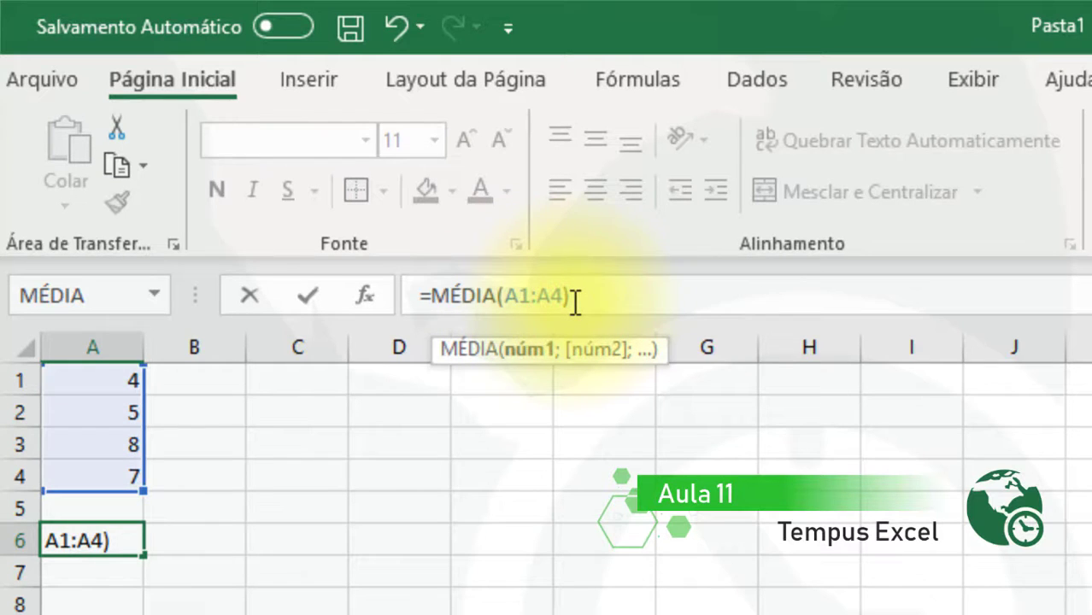